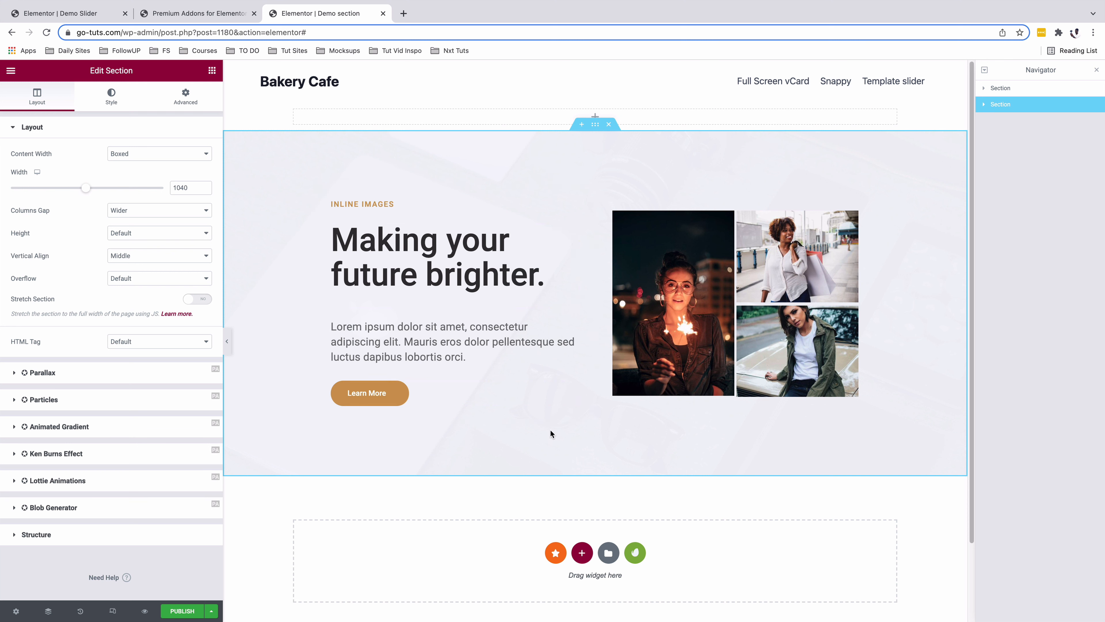
Step: Save the inline images section with the "Making your future brighter." heading as a template in the library and close the library
right_click(596, 126)
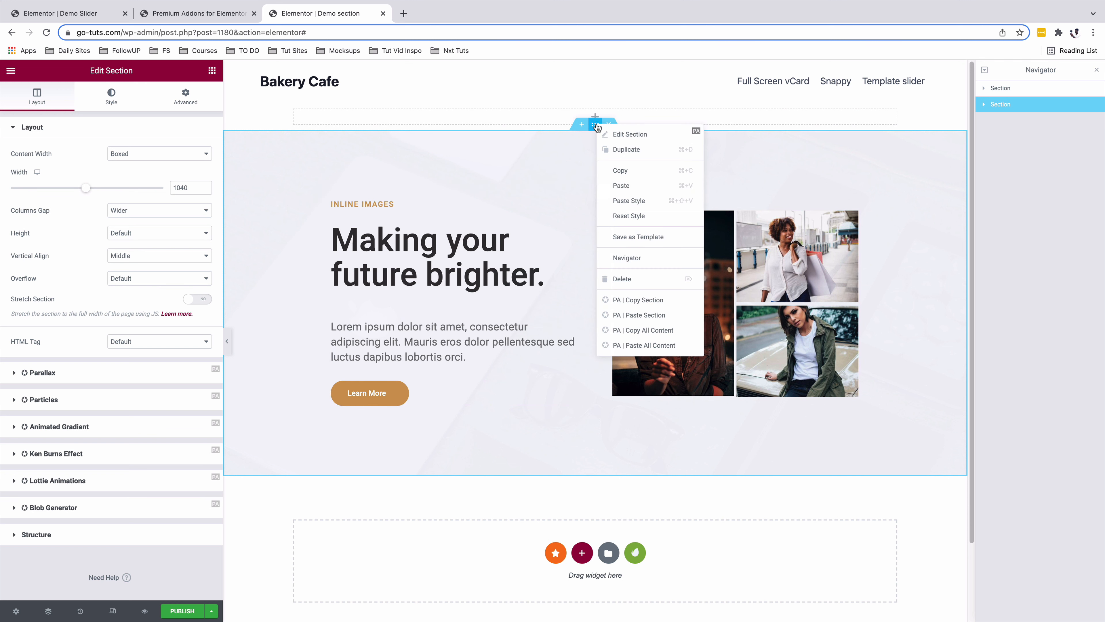
left_click(617, 234)
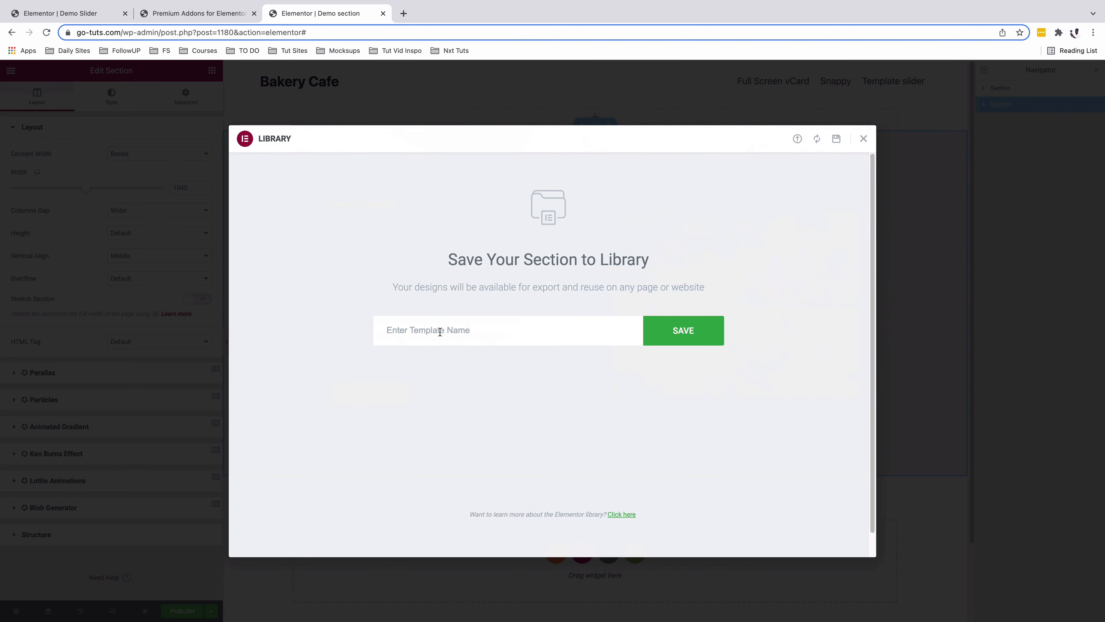
type("1")
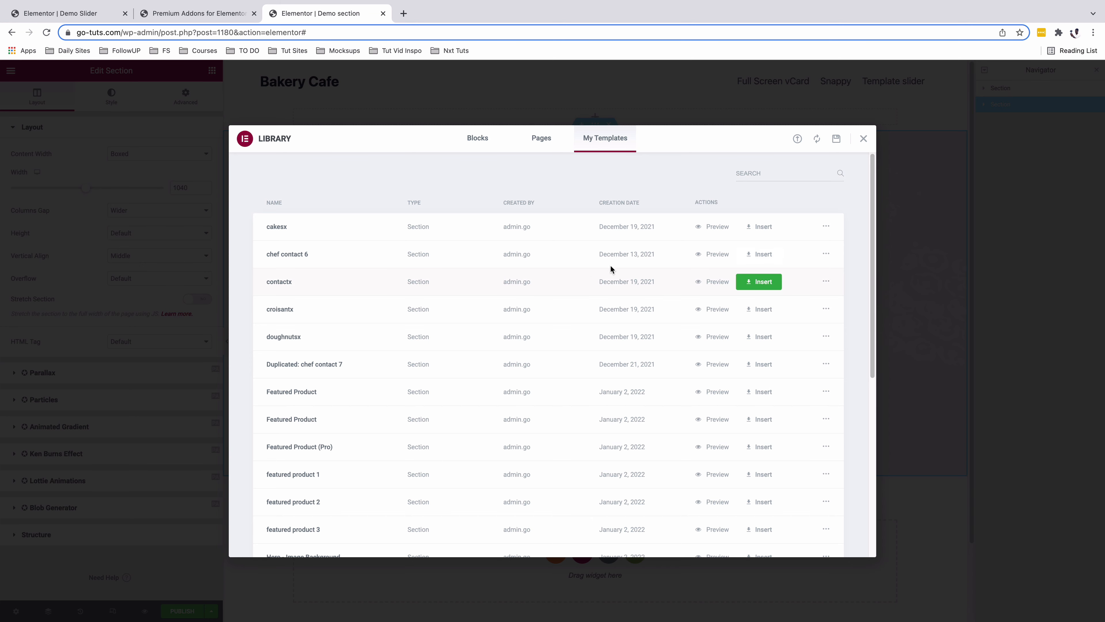
left_click(863, 139)
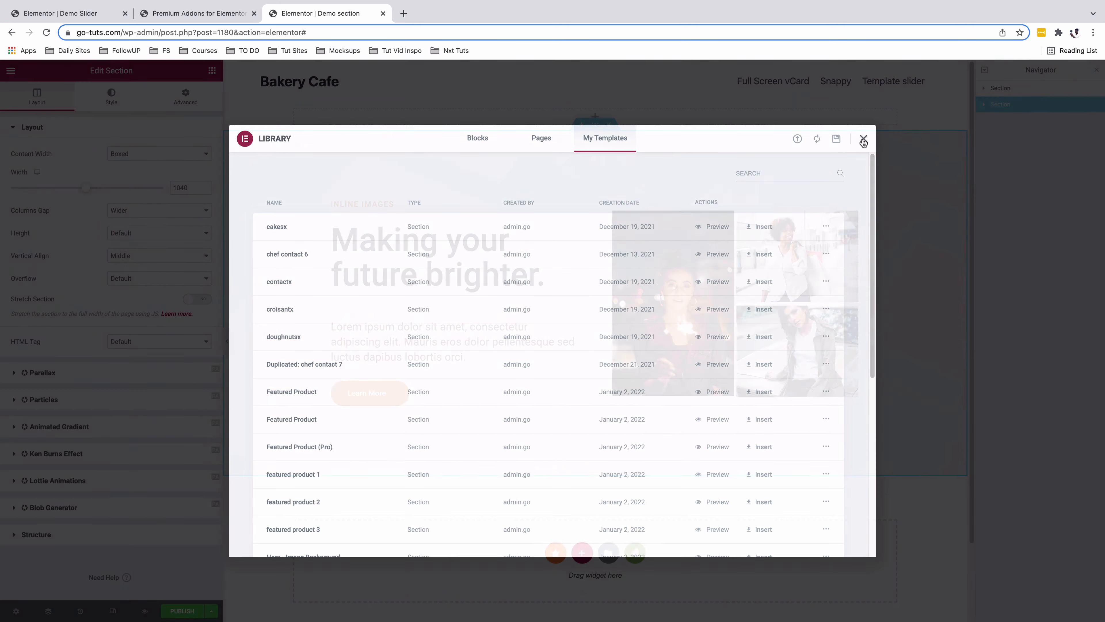
Step: Check the section's responsive layout at tablet and mobile sizes, and close the Demo section page
left_click(112, 610)
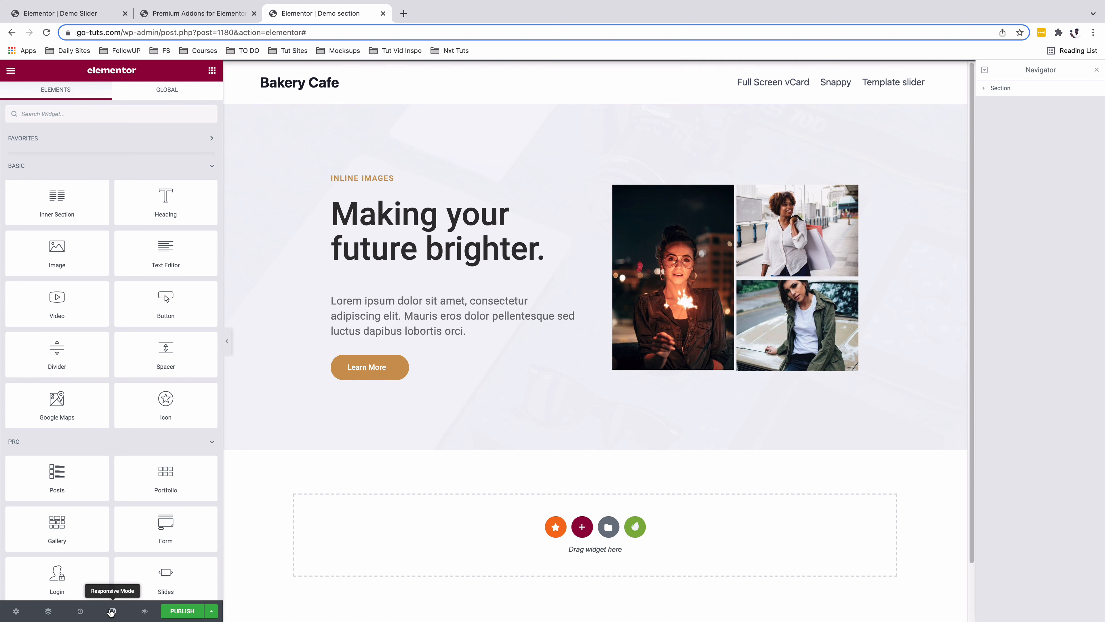
left_click(552, 71)
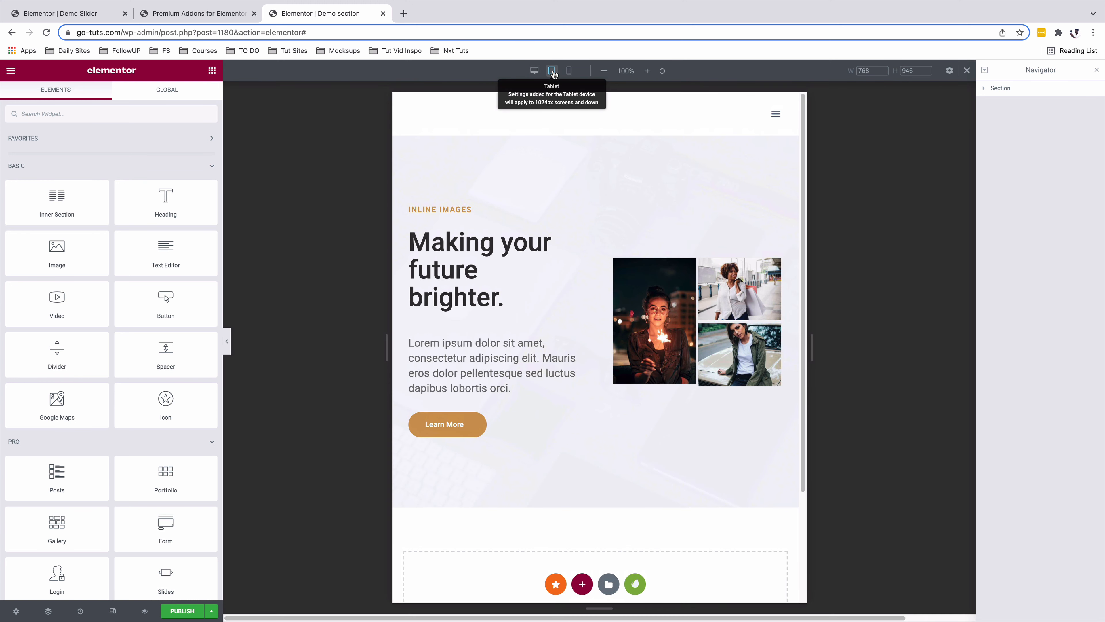
left_click(570, 72)
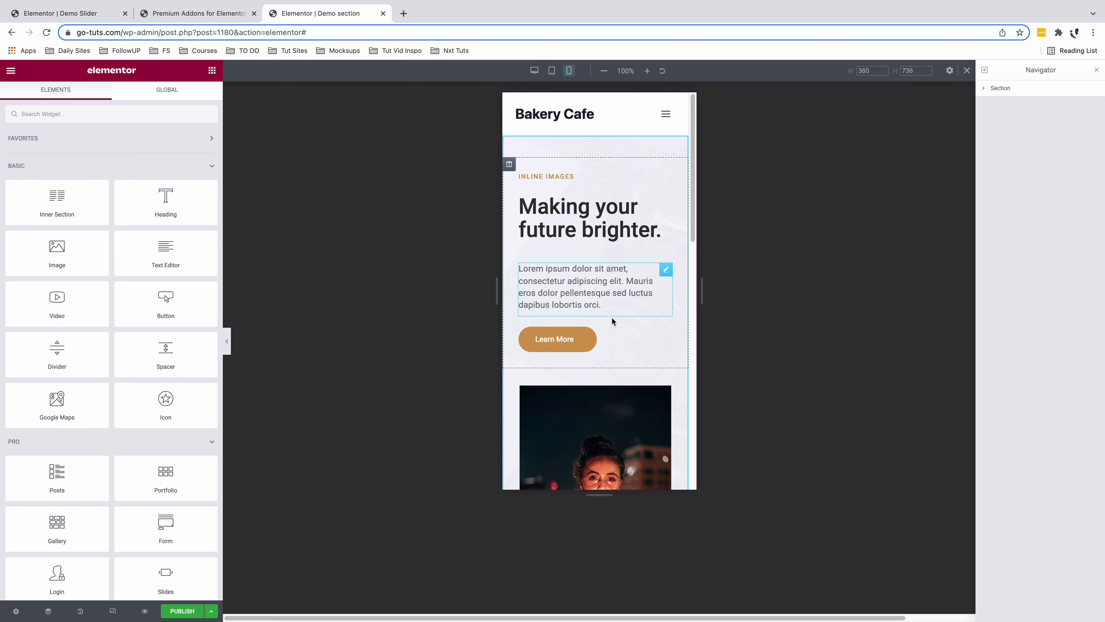
scroll(619, 311, "down", 10)
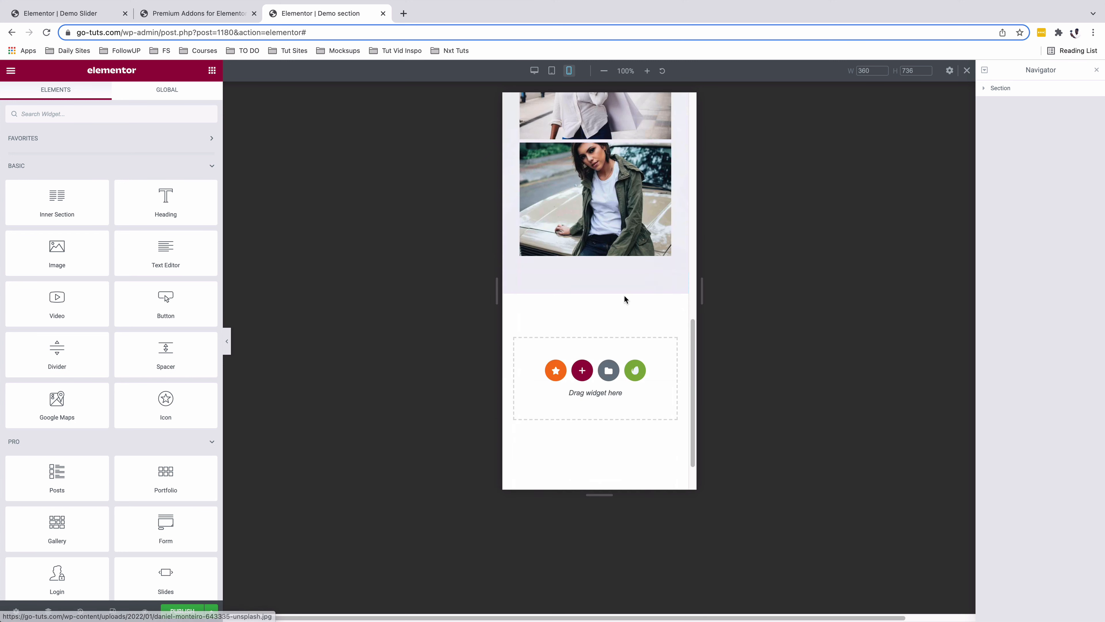
scroll(623, 295, "up", 10)
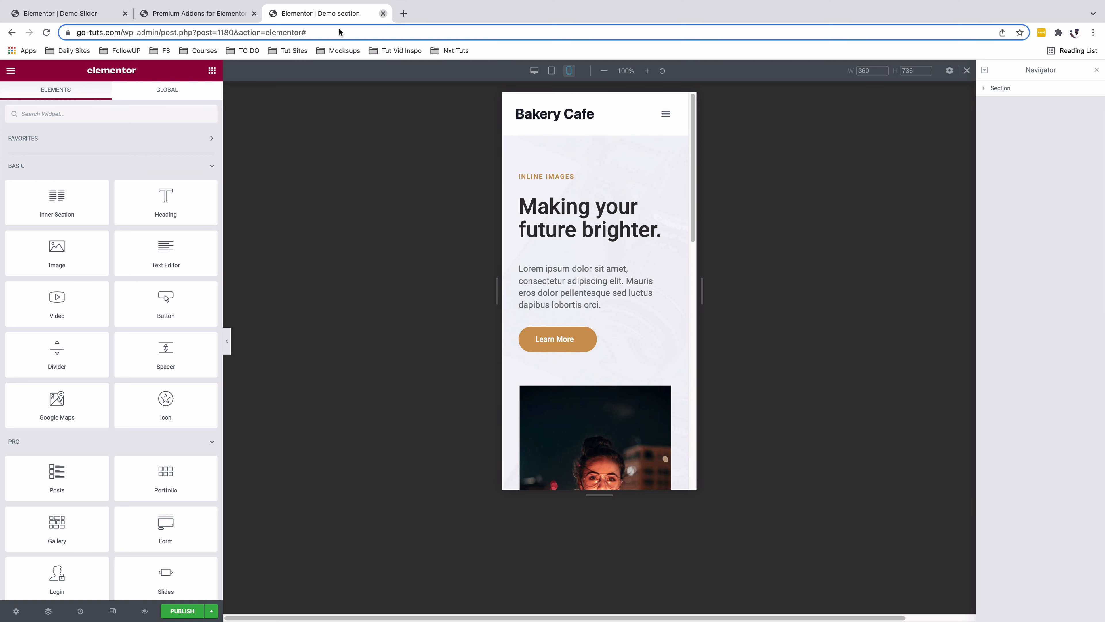
key("super+w")
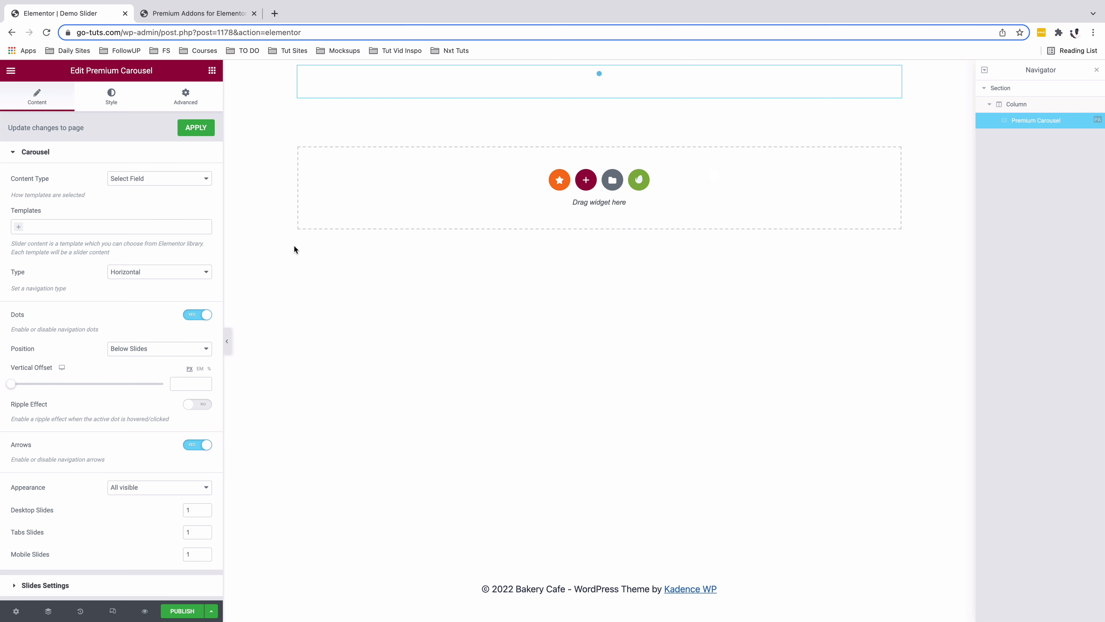
Step: Set the Premium Carousel's content type to Repeater and add the Hero slide 1 template as its first item
left_click(151, 178)
left_click(148, 191)
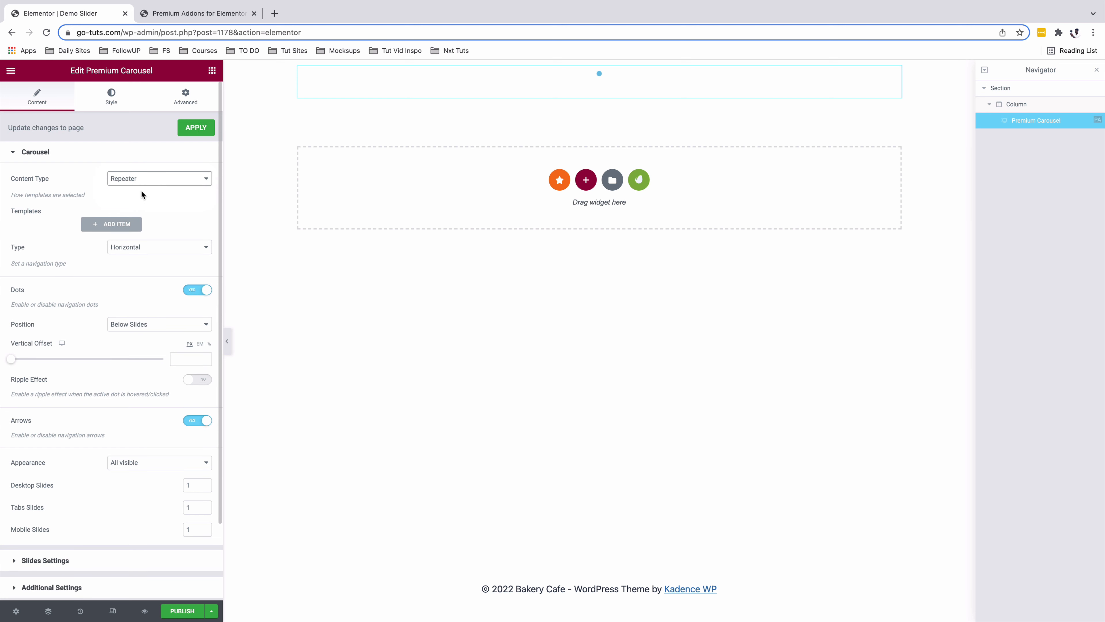
left_click(101, 225)
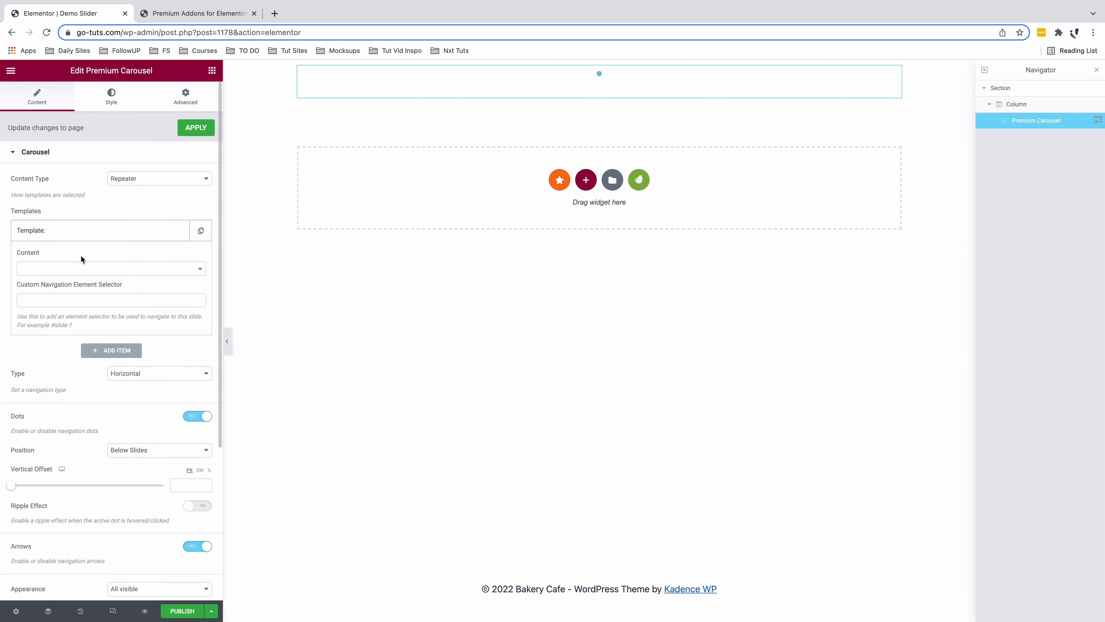
left_click(68, 271)
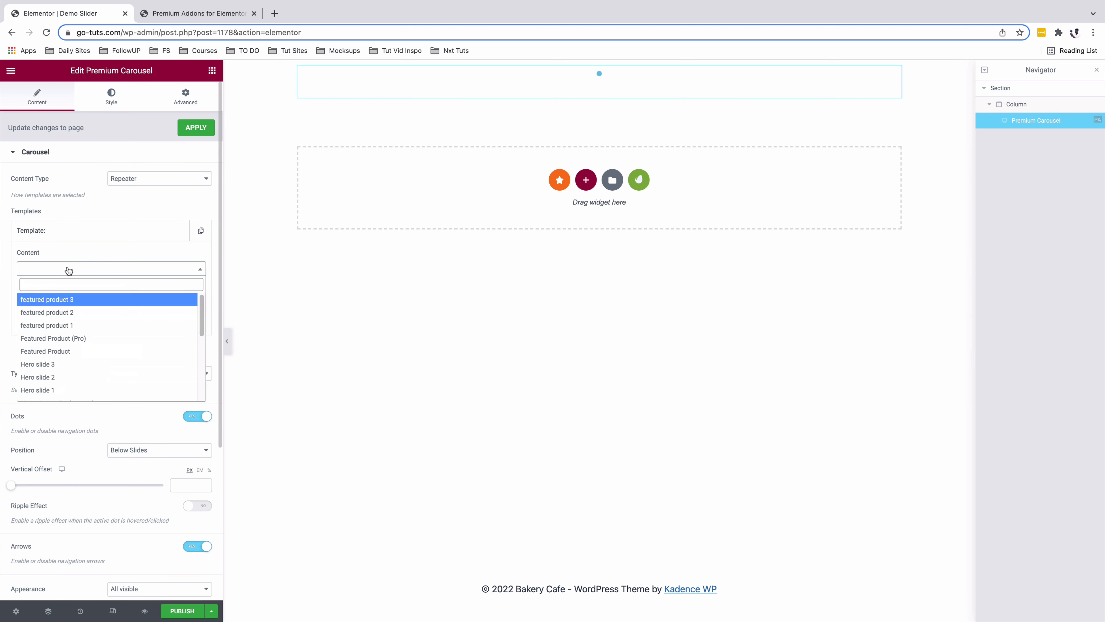
double_click(61, 386)
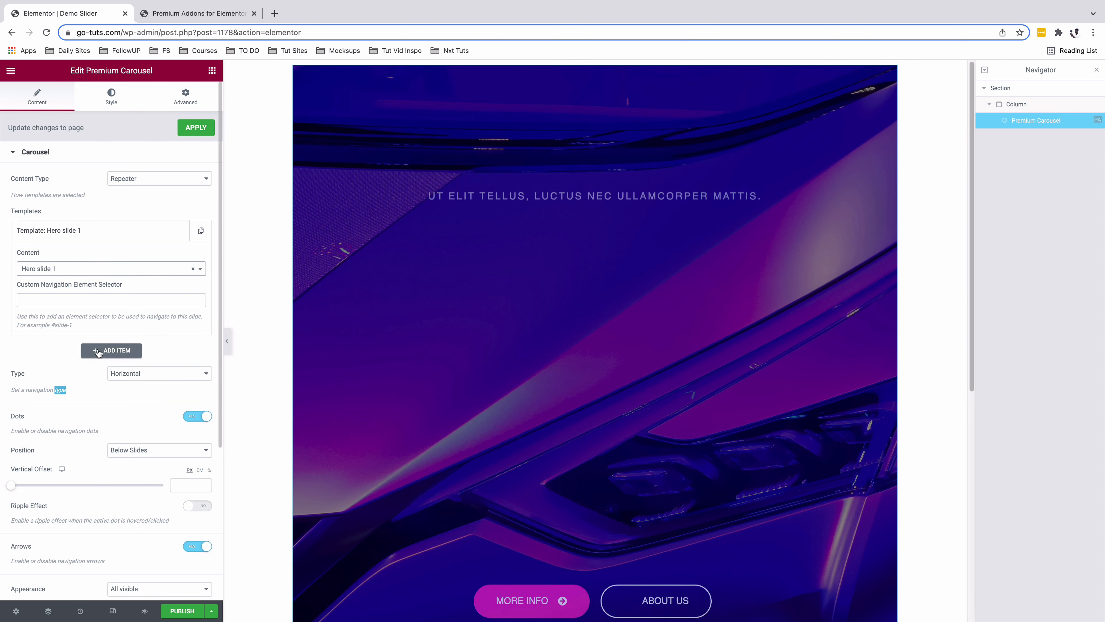
Step: Add the Hero slide 2 and Hero slide 3 templates as the carousel's second and third items
left_click(99, 351)
left_click(78, 296)
left_click(100, 331)
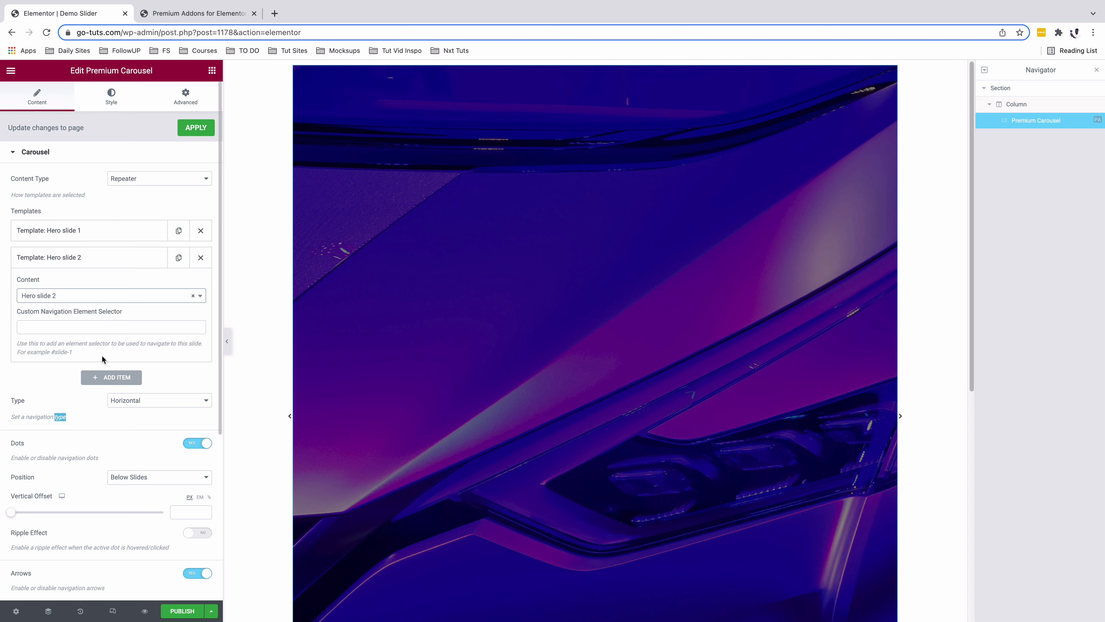
left_click(103, 377)
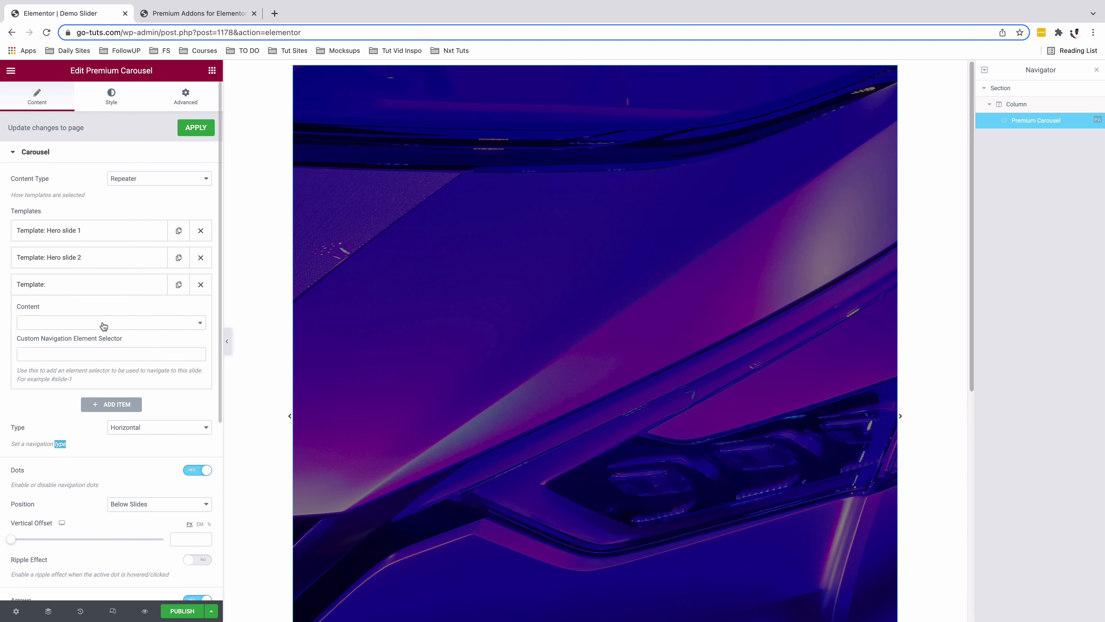
left_click(100, 322)
left_click(81, 418)
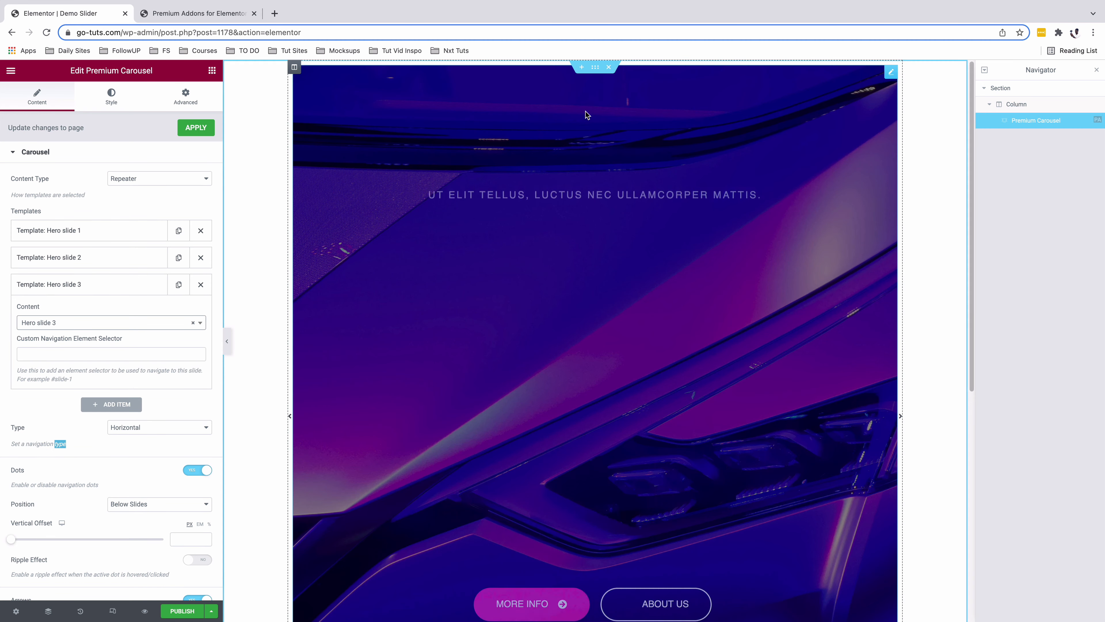
Step: Set the carousel section's content width to Full Width and its columns gap to No Gap
left_click(595, 68)
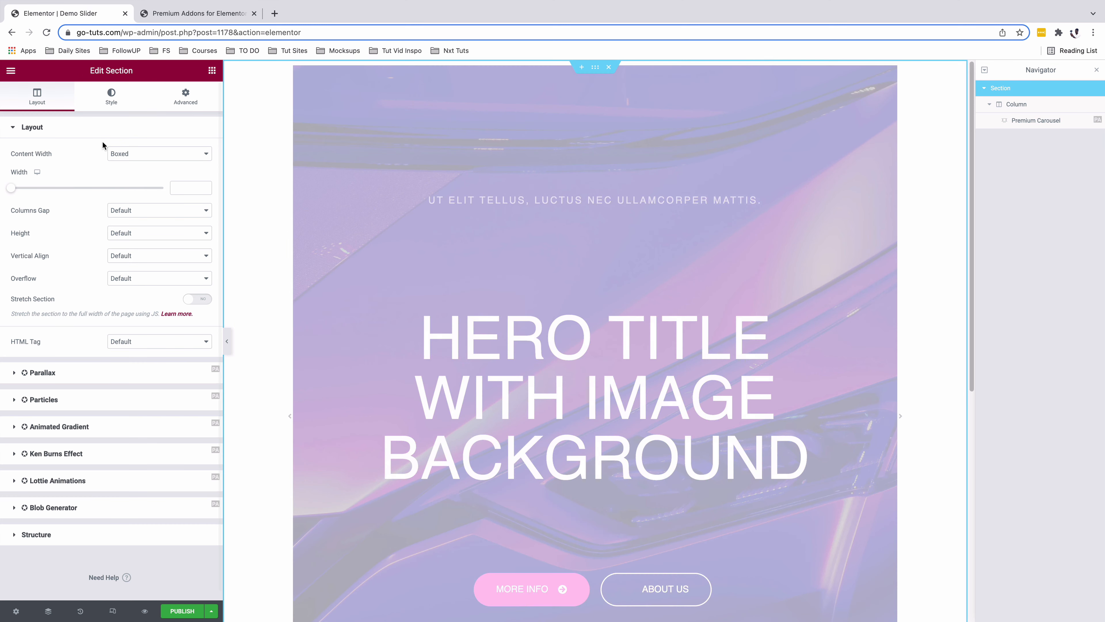
left_click(118, 153)
left_click(126, 165)
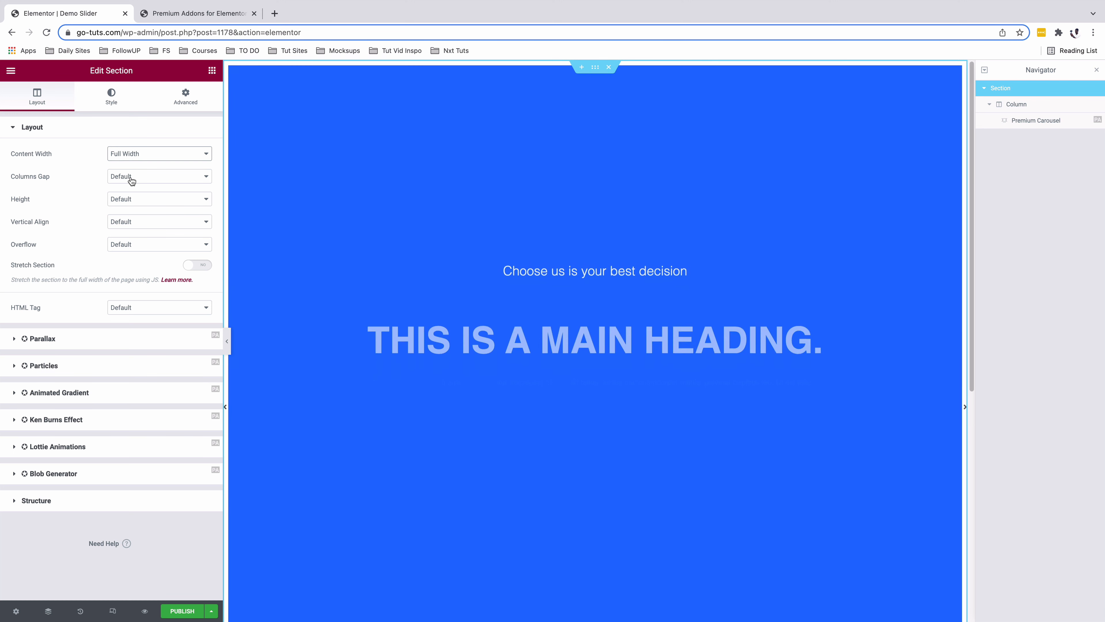
left_click(129, 177)
left_click(131, 188)
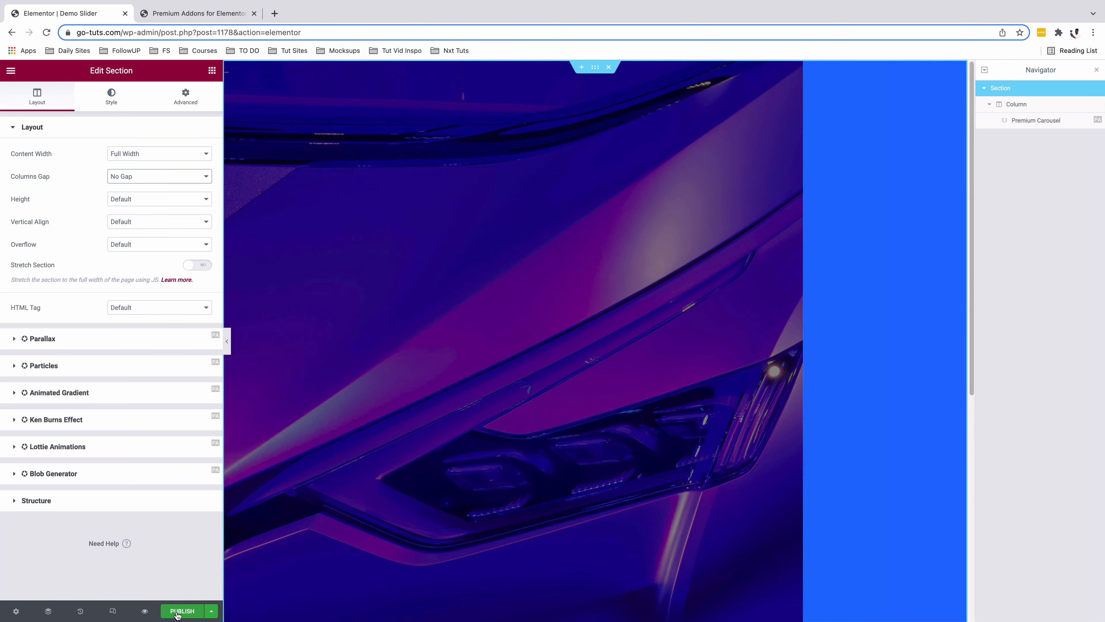
Step: Publish the Demo Slider page, view it live, and return to the editor
left_click(177, 610)
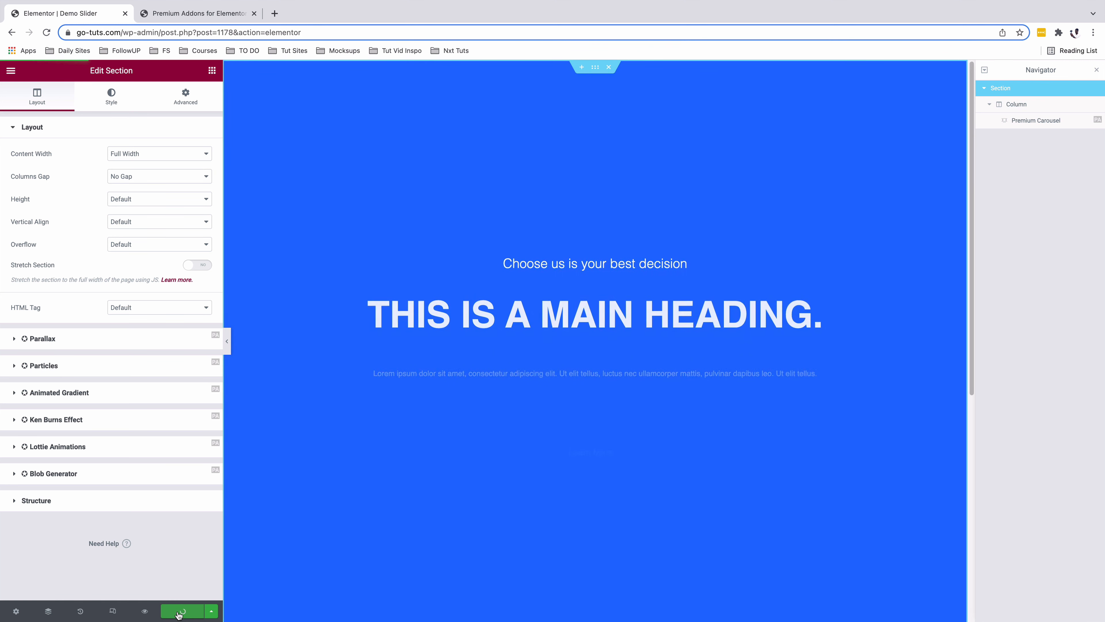
left_click(153, 581)
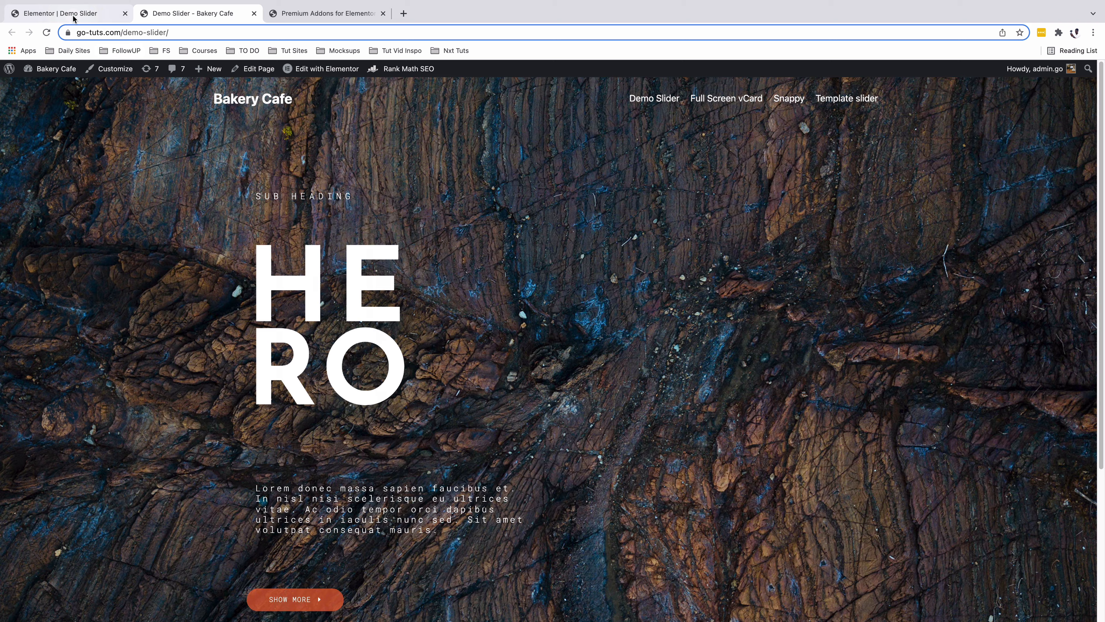
left_click(73, 14)
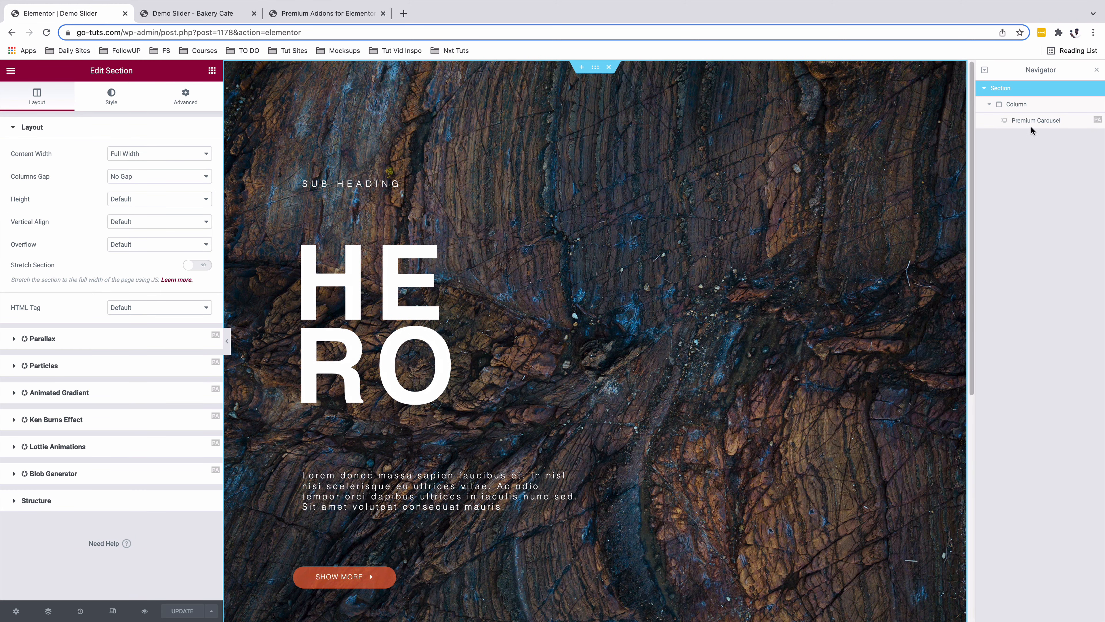
Step: Disable the navigation dots of the Premium Carousel
left_click(1031, 122)
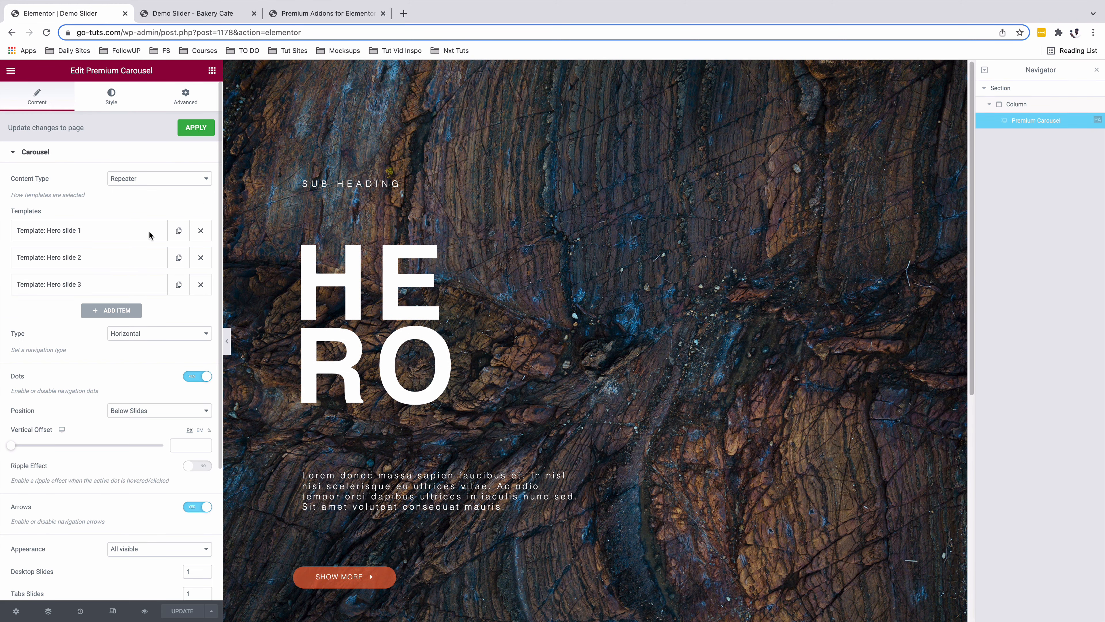
scroll(86, 408, "down", 1)
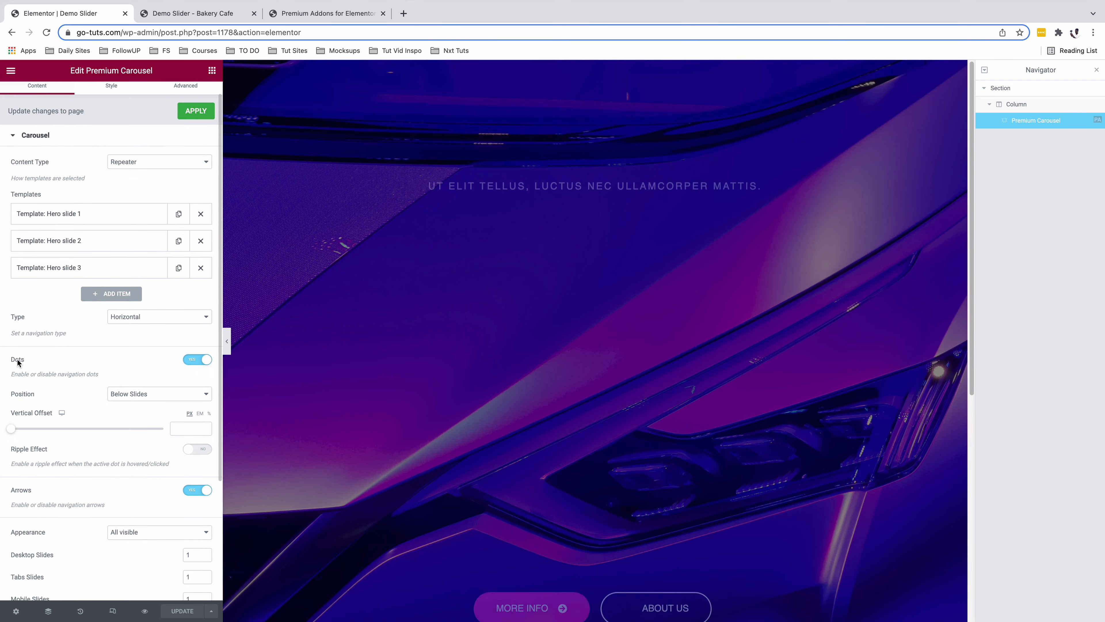
left_click(192, 361)
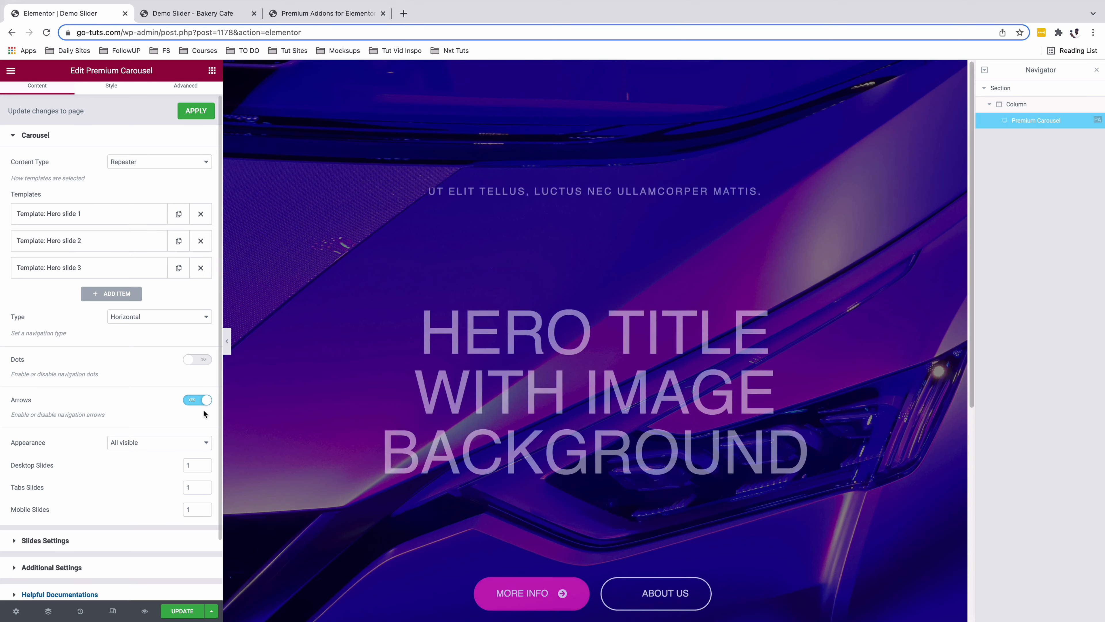
Step: Set the normal-state color of the carousel's navigation arrows to white
left_click(112, 85)
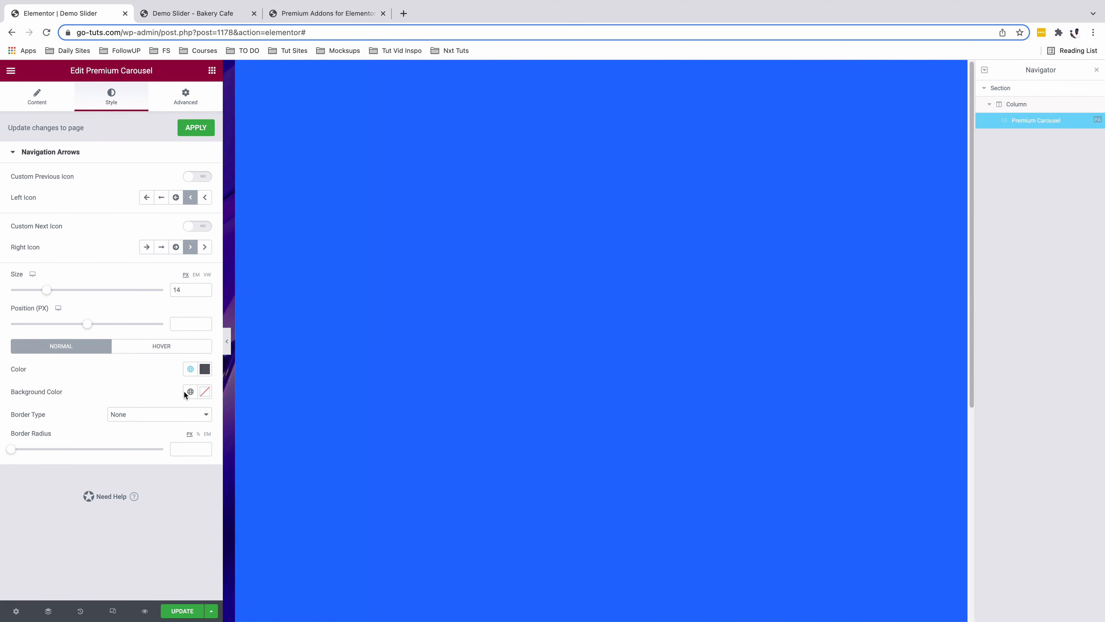
left_click(205, 369)
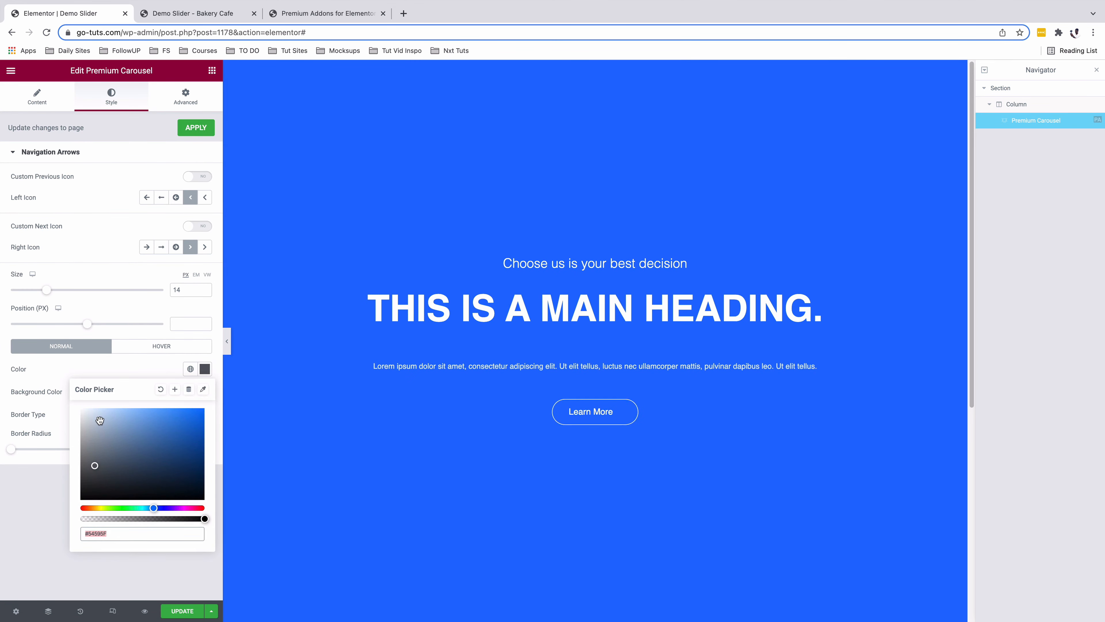
left_click(136, 365)
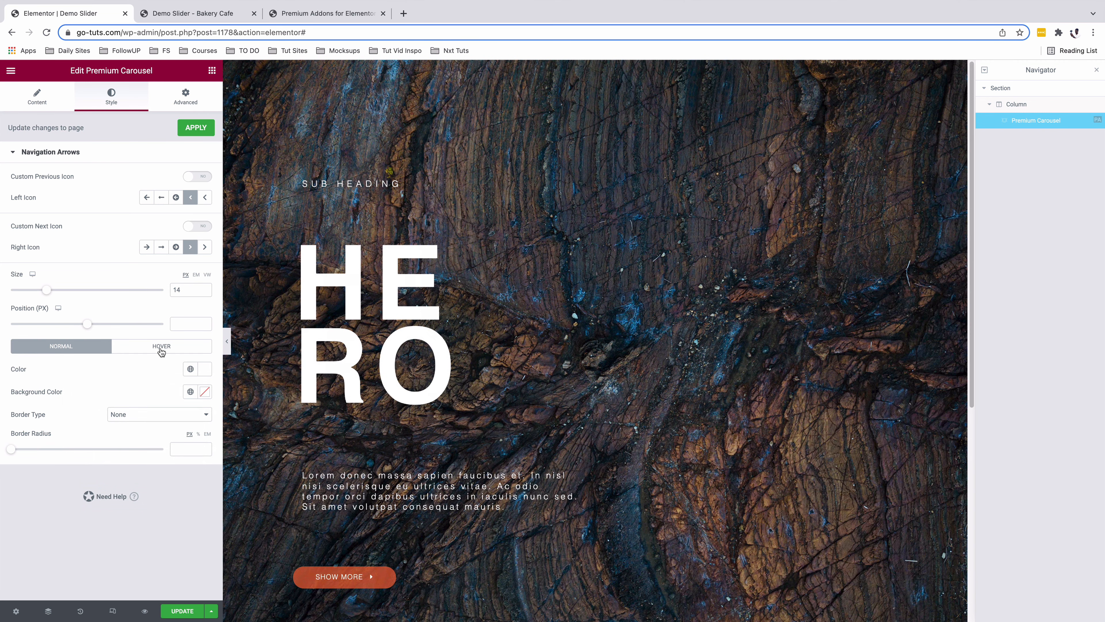
Step: Set the navigation arrows' size to 30 px and their position to 0 px
left_click(161, 348)
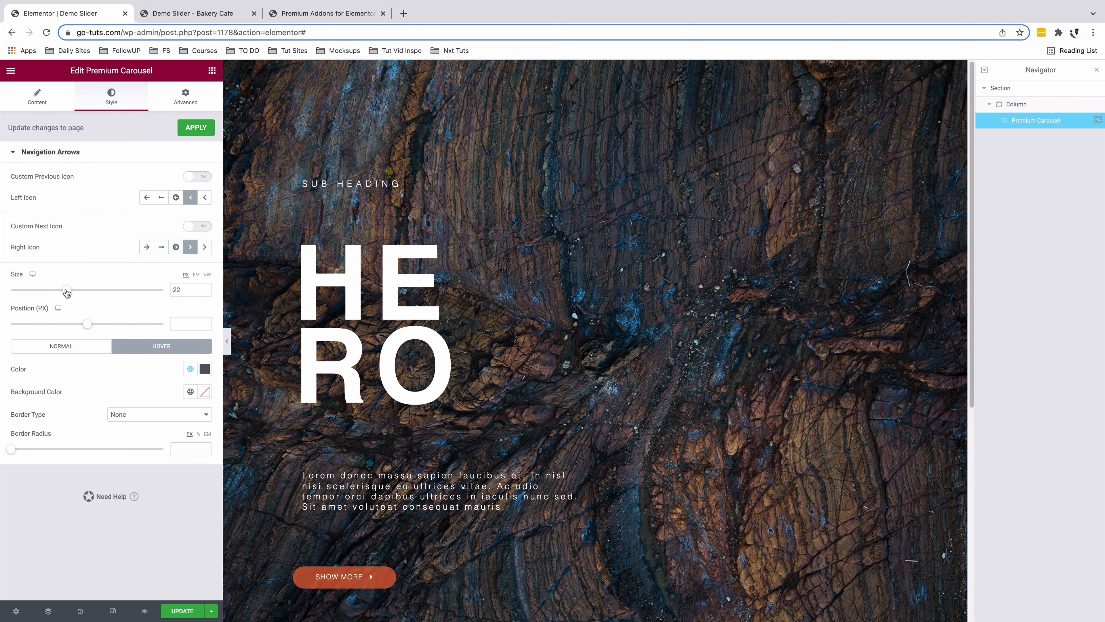
left_click_drag(67, 291, 88, 292)
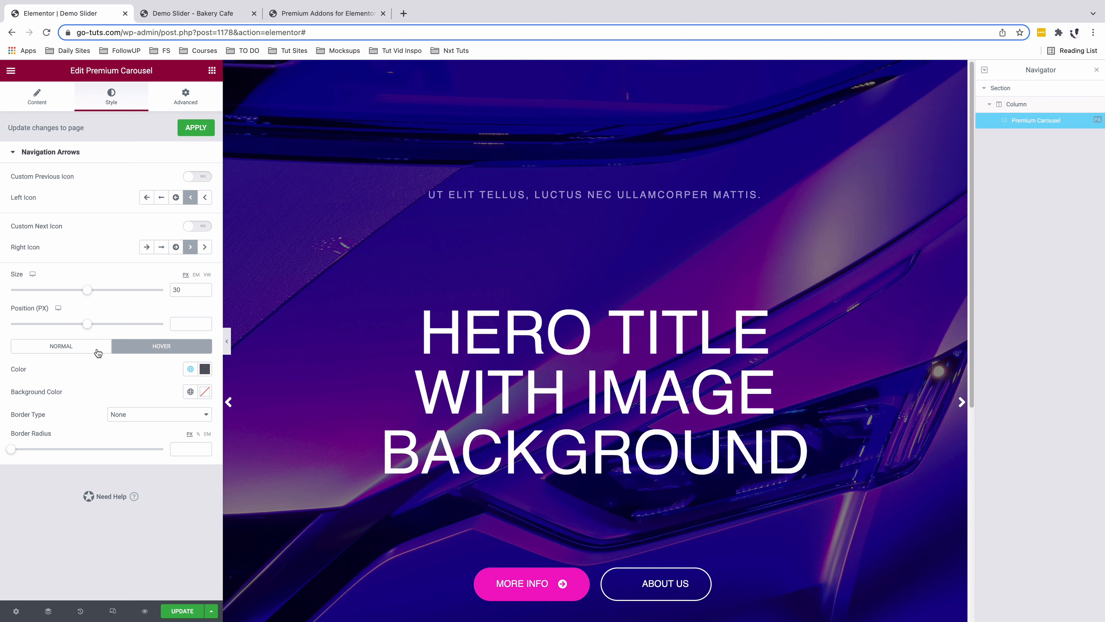
left_click_drag(90, 327, 84, 326)
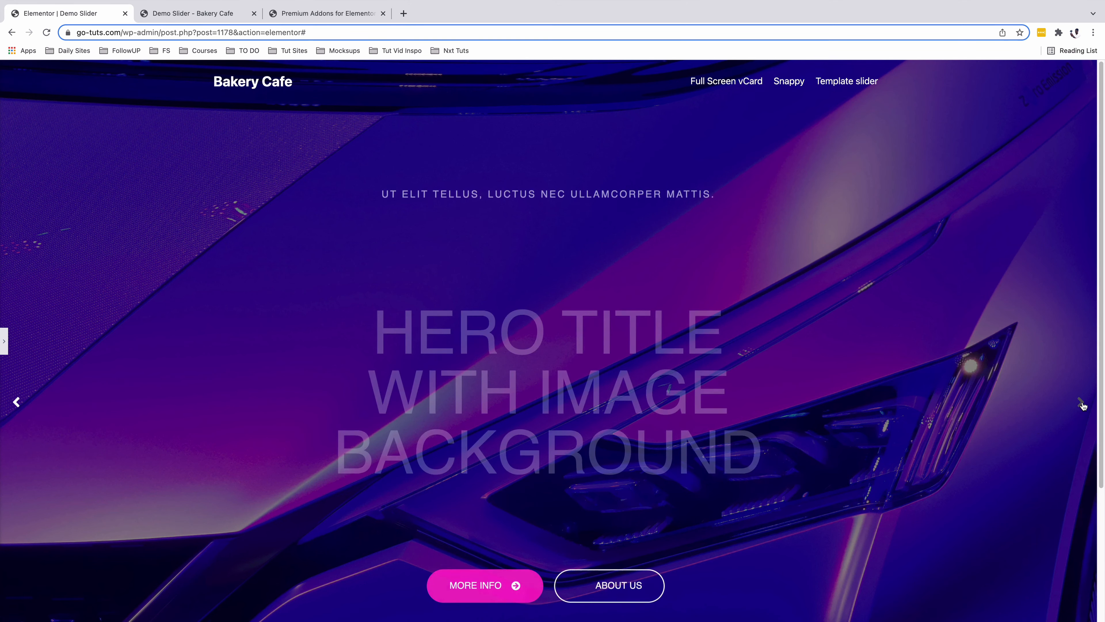
Step: Advance through the slides with the carousel's next arrow in the full-width preview, and bring back the editing panel
left_click(1081, 403)
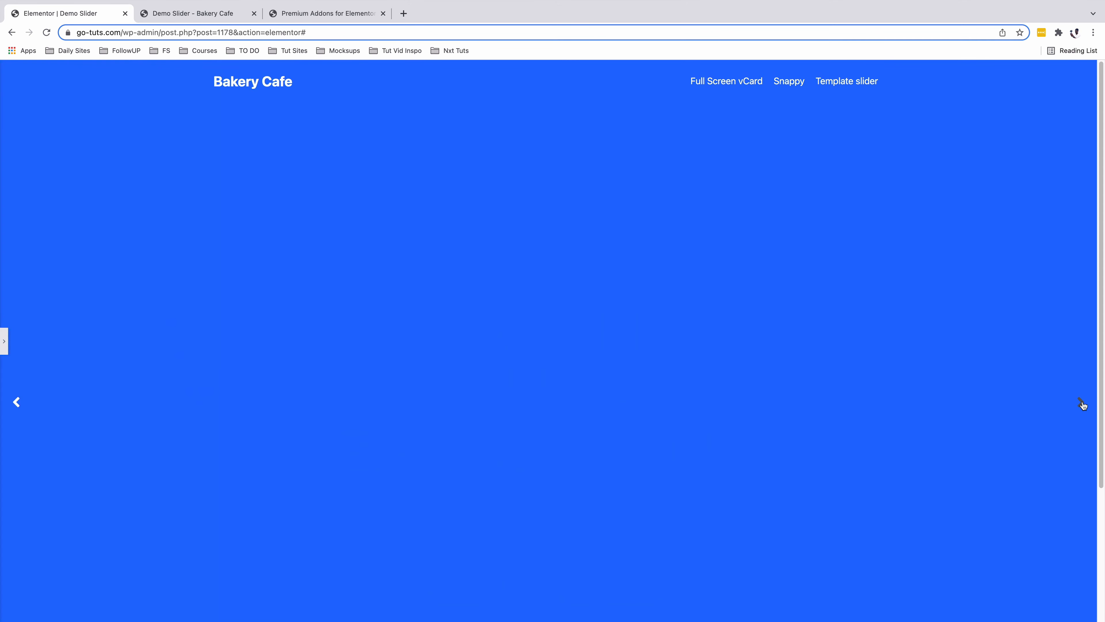
left_click(1082, 402)
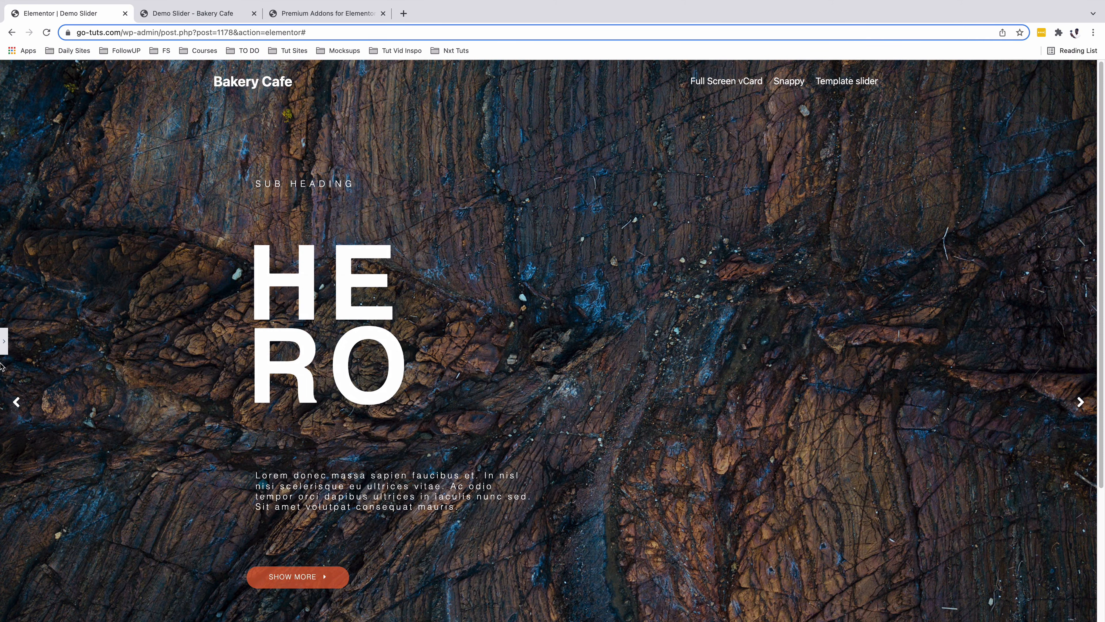
left_click(4, 342)
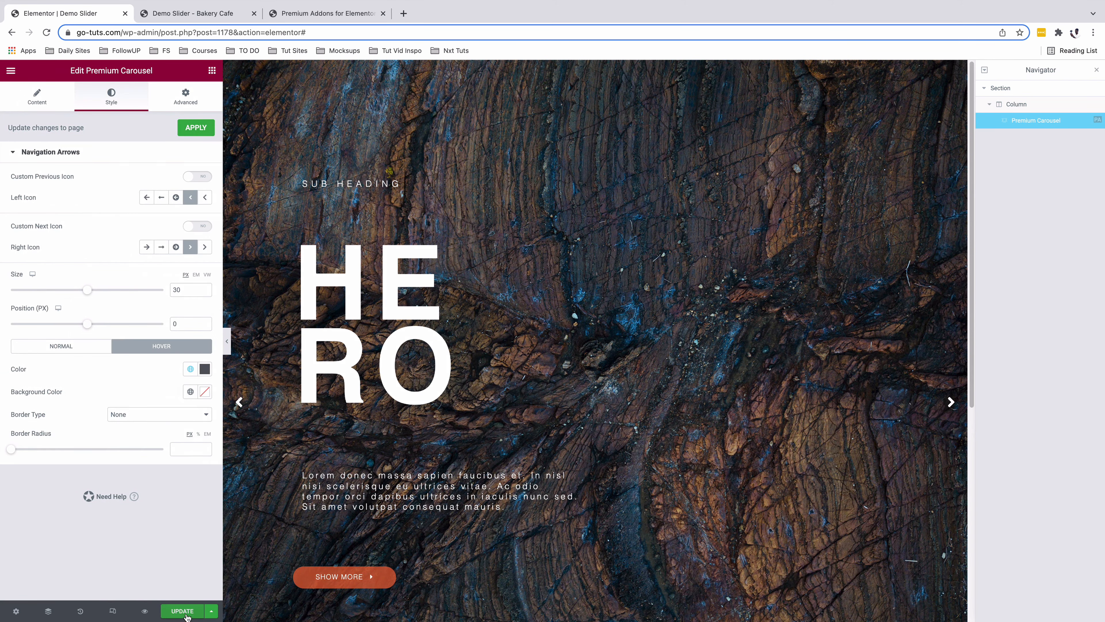
Step: Reload the live Demo Slider page and advance through the hero slides with the carousel's next arrow
left_click(186, 14)
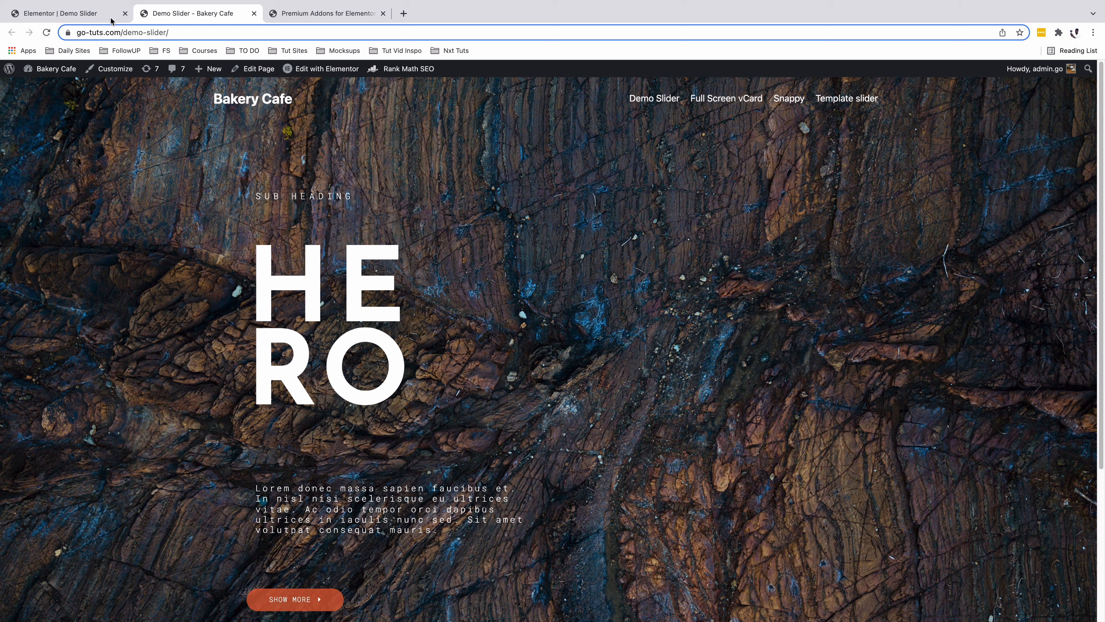
left_click(46, 32)
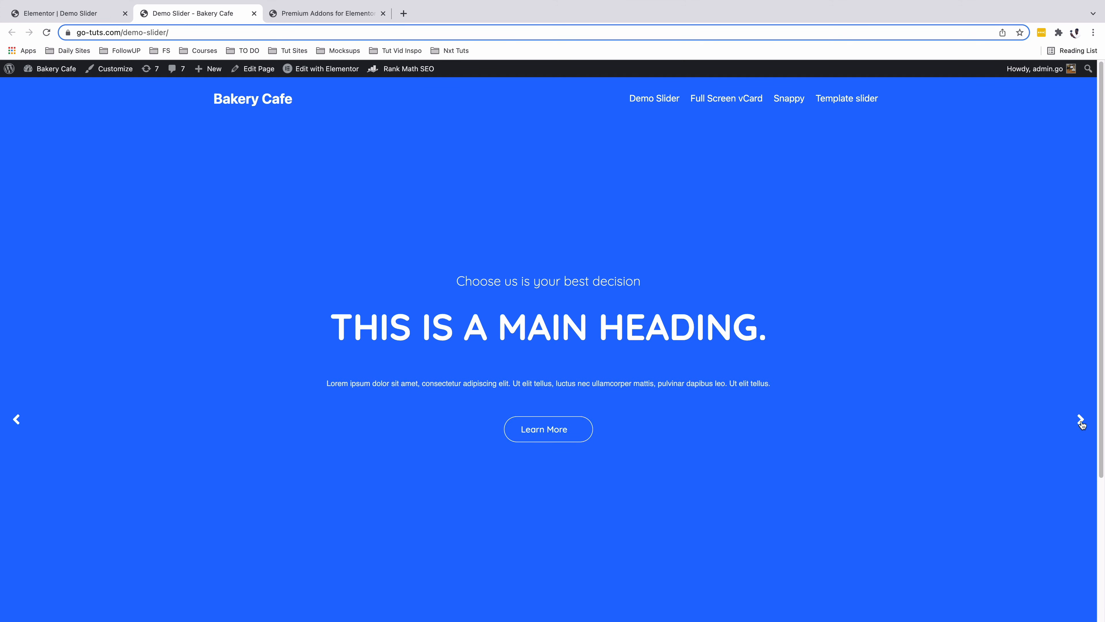
left_click(1080, 419)
left_click(1080, 419)
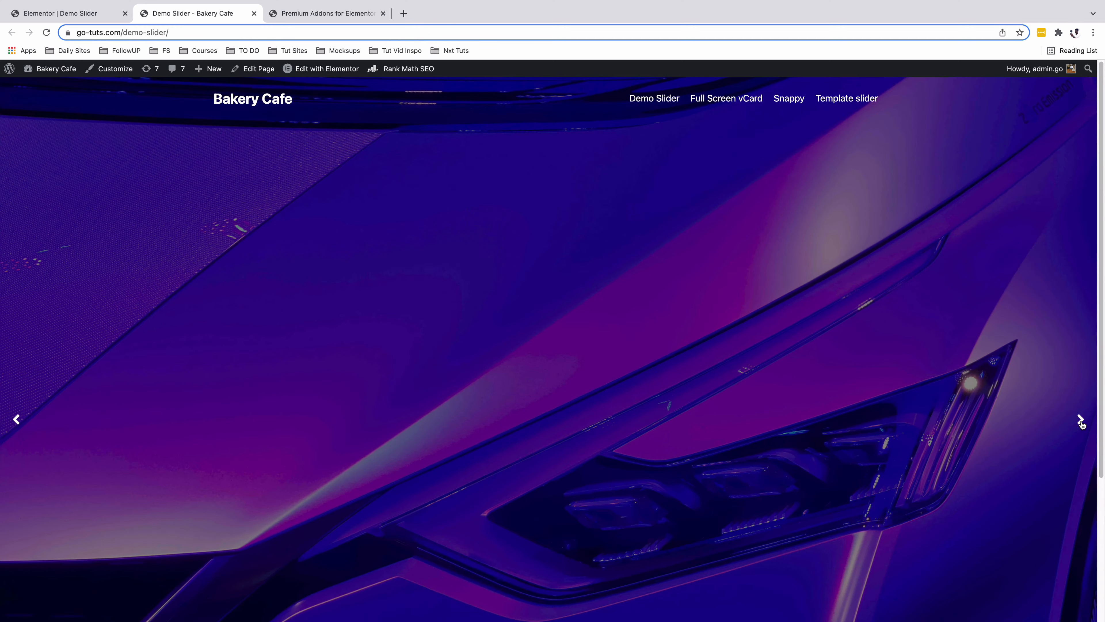
left_click(1081, 421)
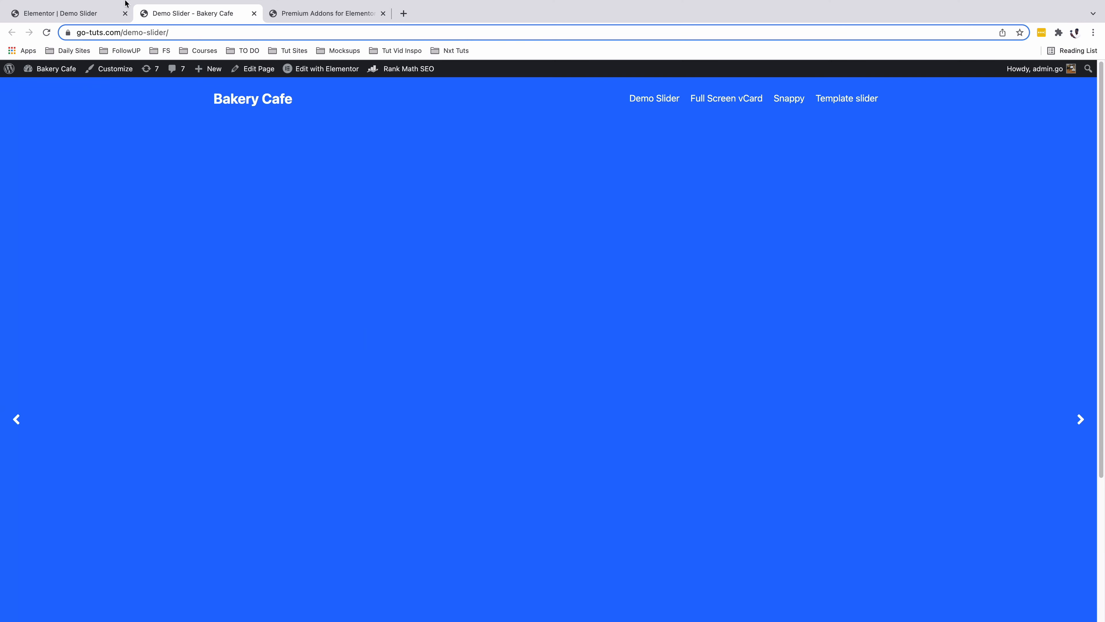
Step: Return to the Elementor editor and review the carousel's Slides Settings and Additional Settings
left_click(87, 12)
left_click(39, 98)
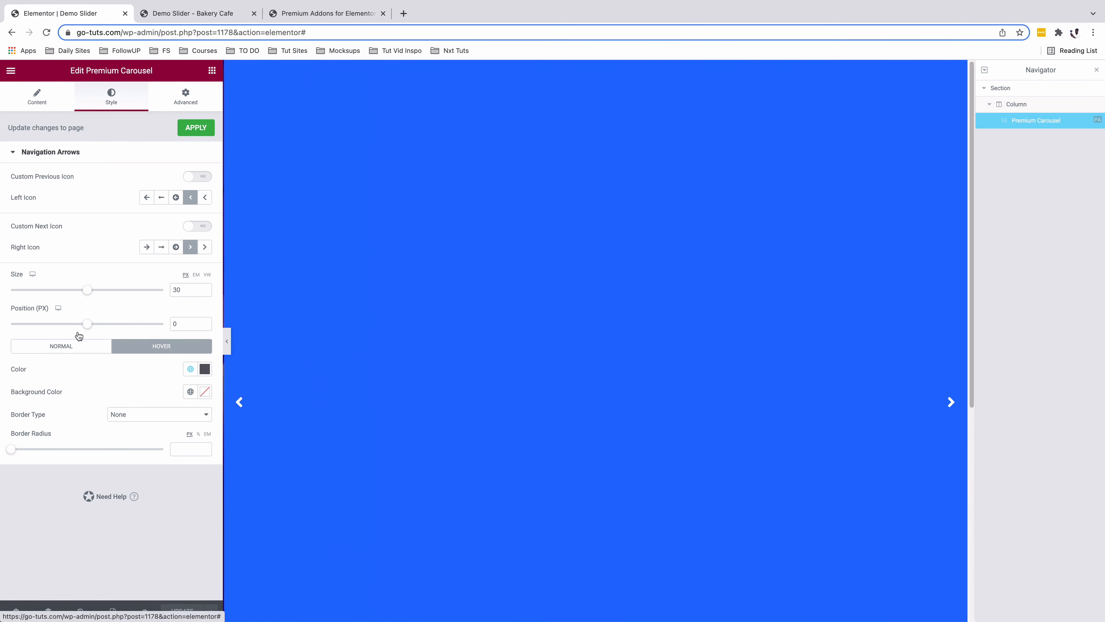
scroll(48, 457, "down", 2)
left_click(44, 469)
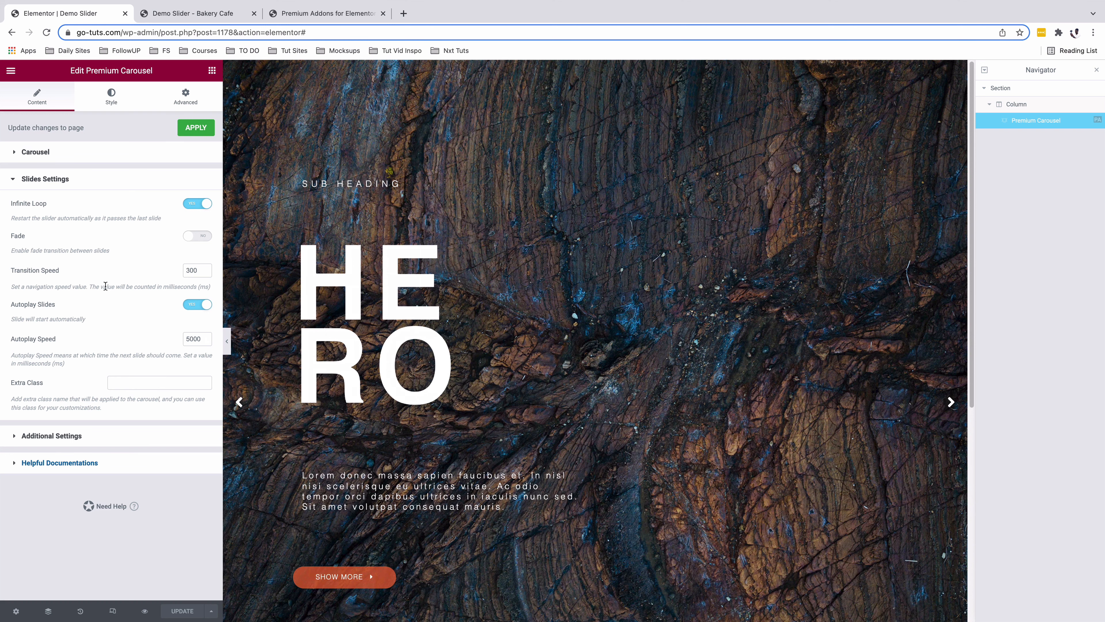
left_click(51, 435)
scroll(469, 462, "down", 4)
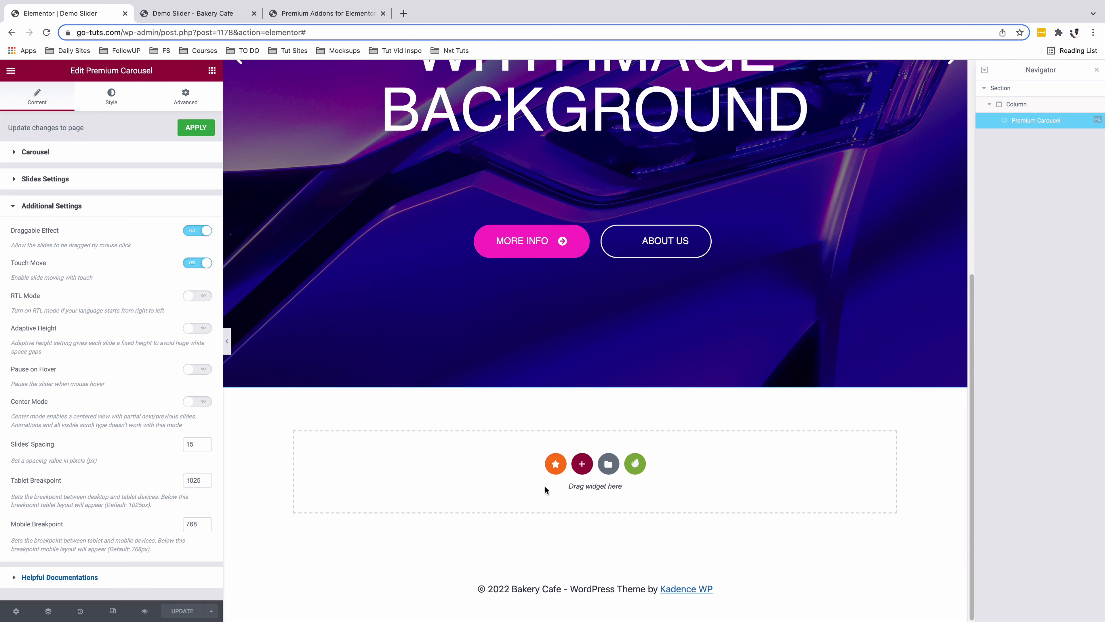
Step: Add a single-column section below the hero slider and set its content width to Full Width
left_click(582, 464)
left_click(342, 486)
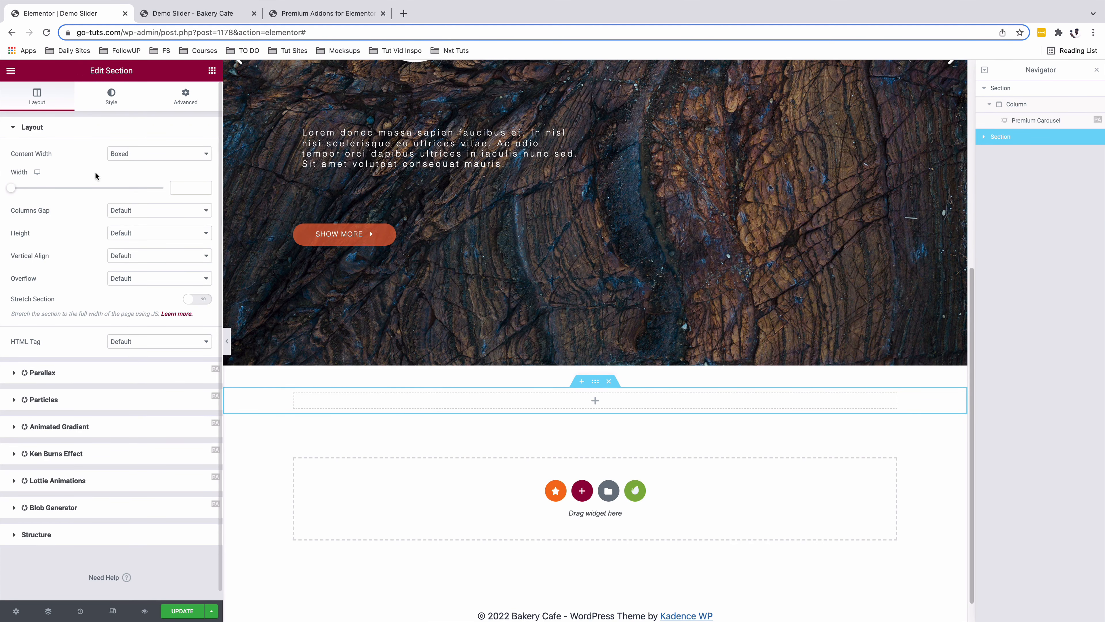
left_click(124, 159)
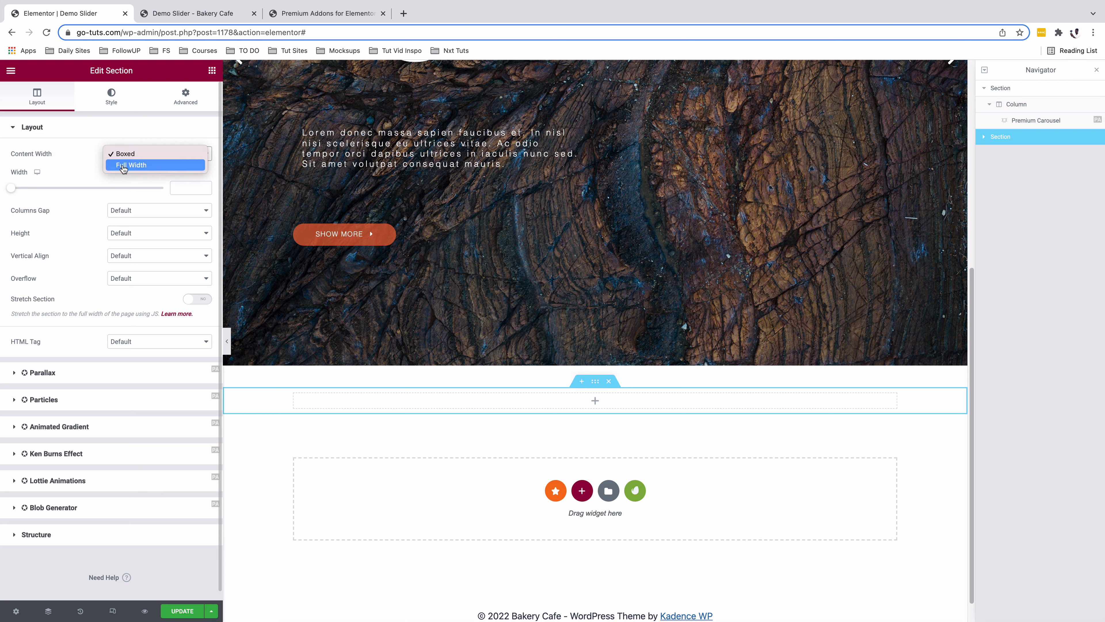
left_click(123, 166)
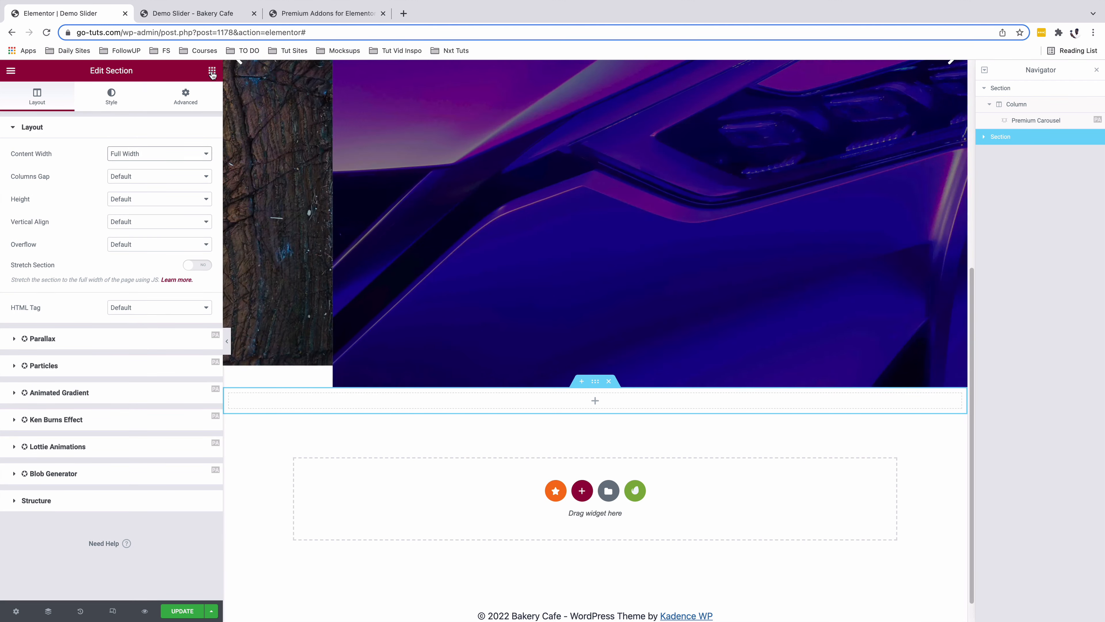
Step: Find the Premium Carousel widget and place it in the new full-width section
left_click(212, 71)
type("d")
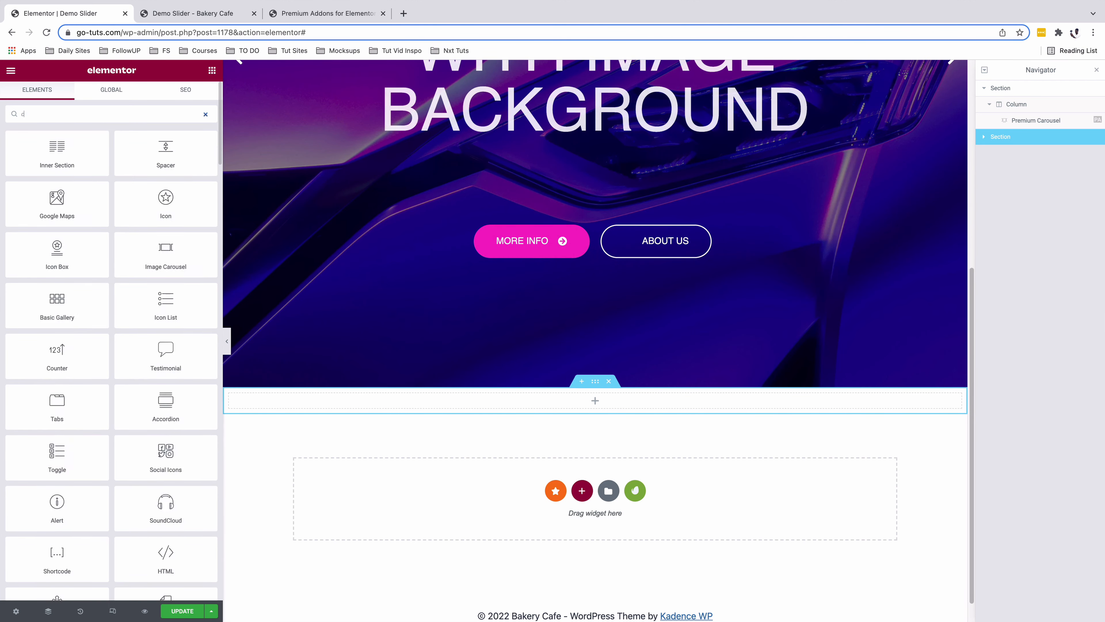
type("ar")
left_click_drag(156, 160, 557, 407)
Step: Set the new carousel's content type to Repeater and assign the featured product 1 template to the first item
left_click(136, 184)
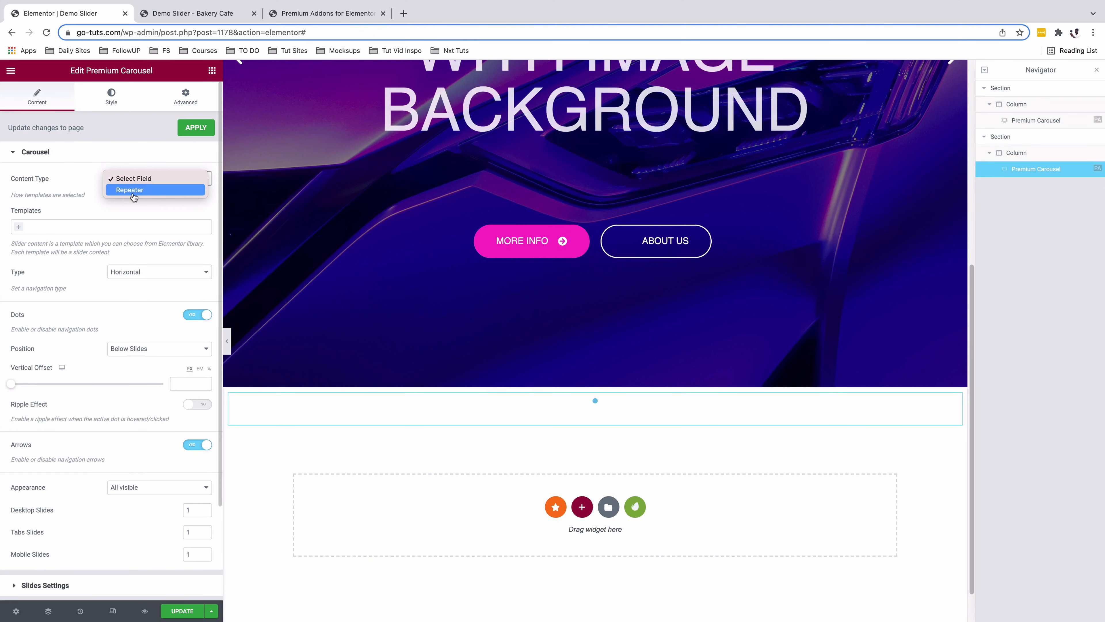
left_click(131, 192)
left_click(100, 231)
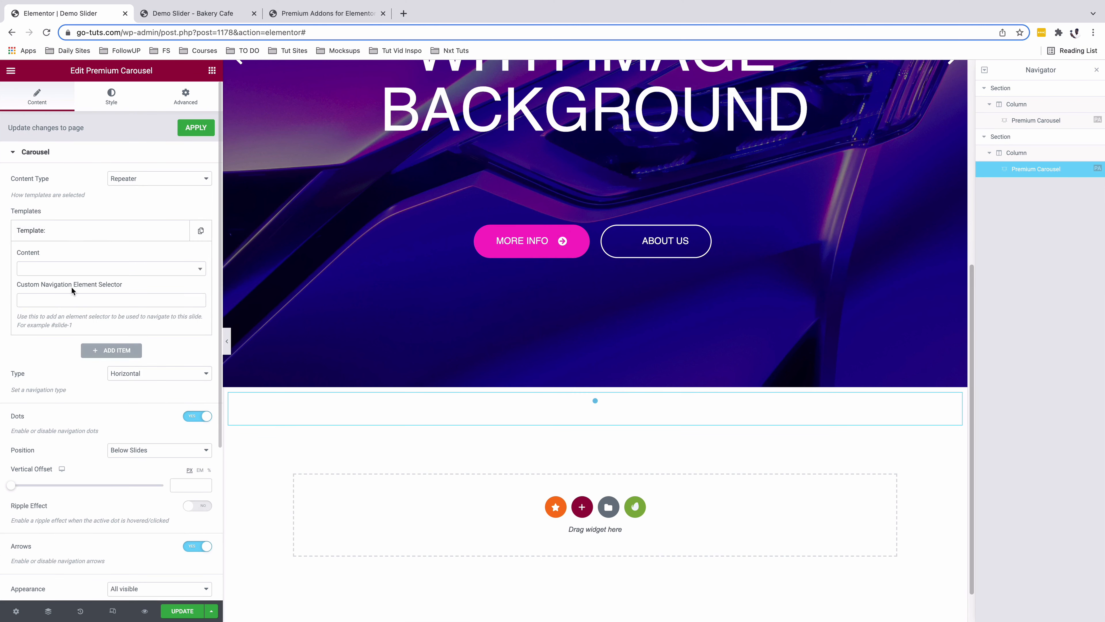
left_click(63, 263)
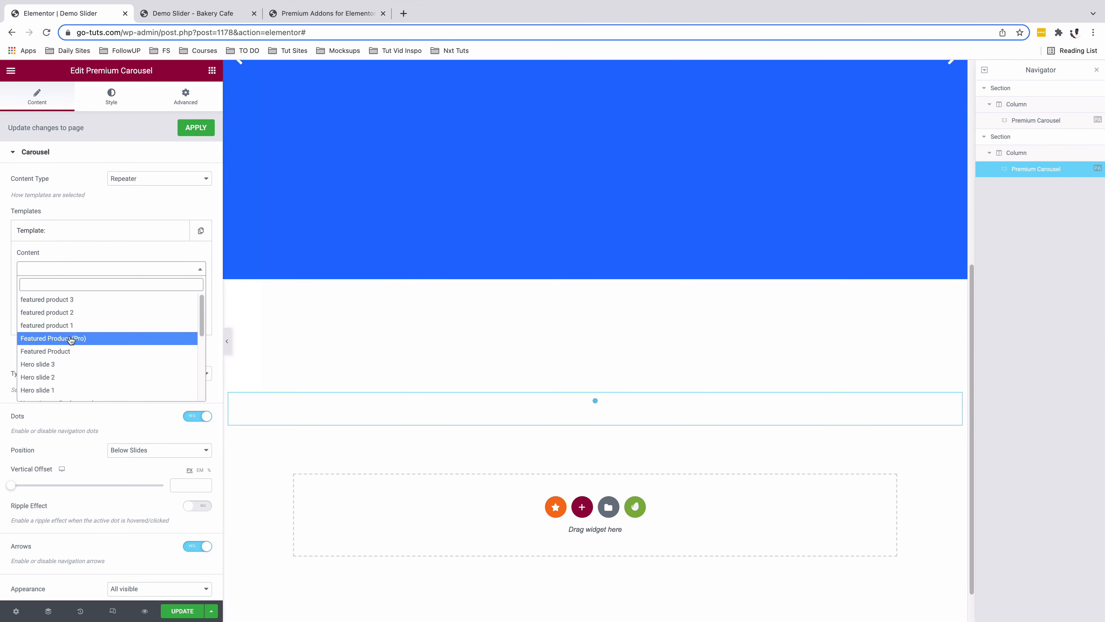
left_click(71, 326)
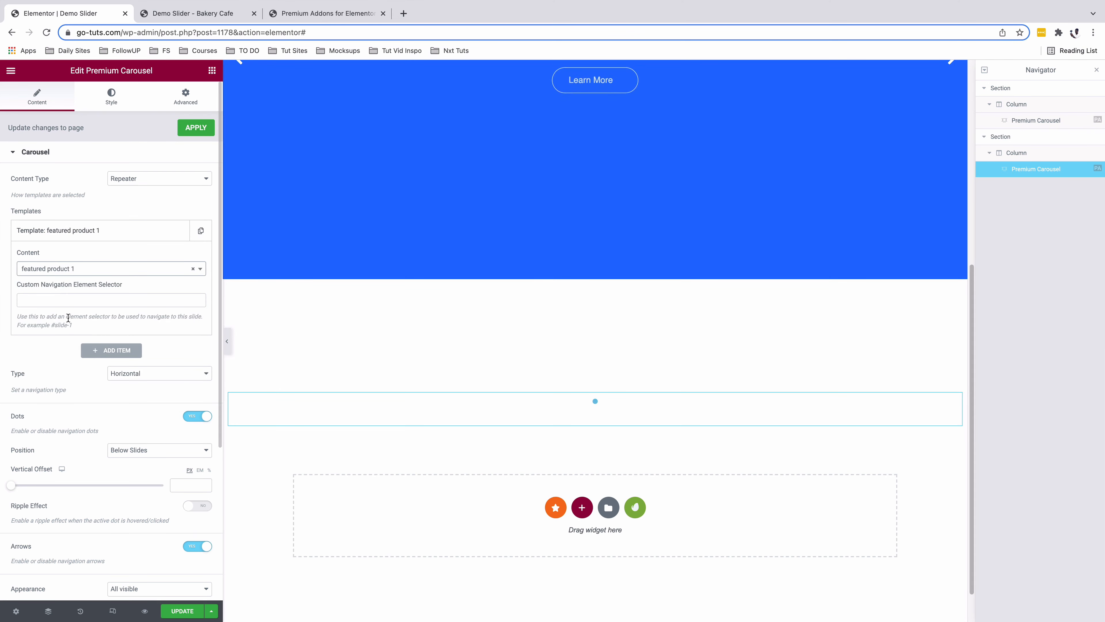
Step: Add two more repeater items to the carousel using the featured product 2 and featured product 3 templates
left_click(87, 348)
left_click(73, 295)
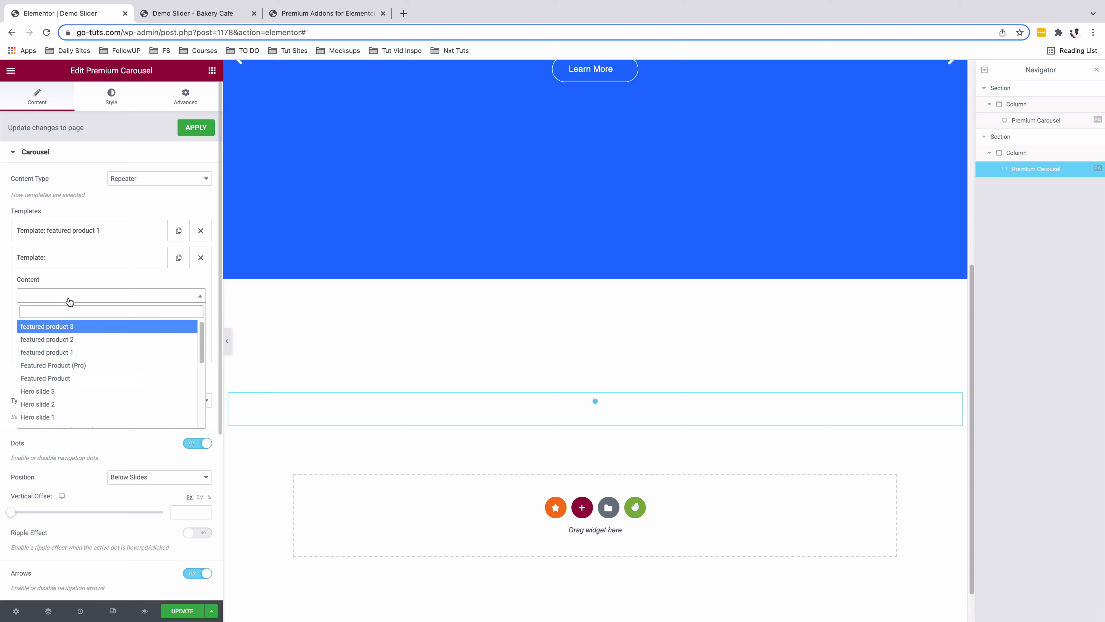
left_click(65, 337)
left_click(101, 377)
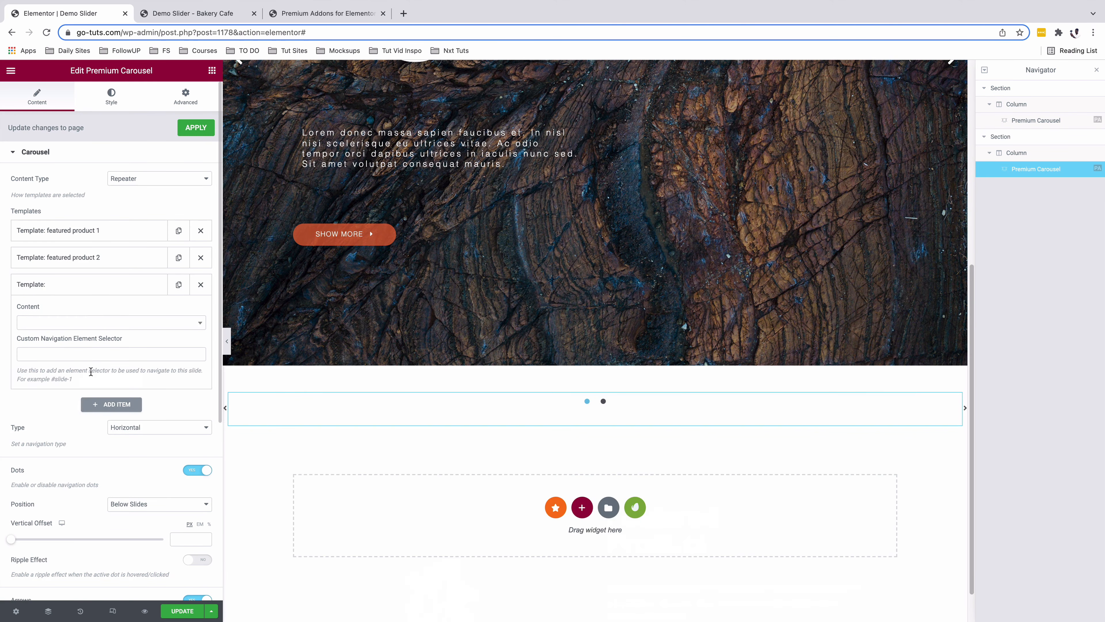
left_click(92, 326)
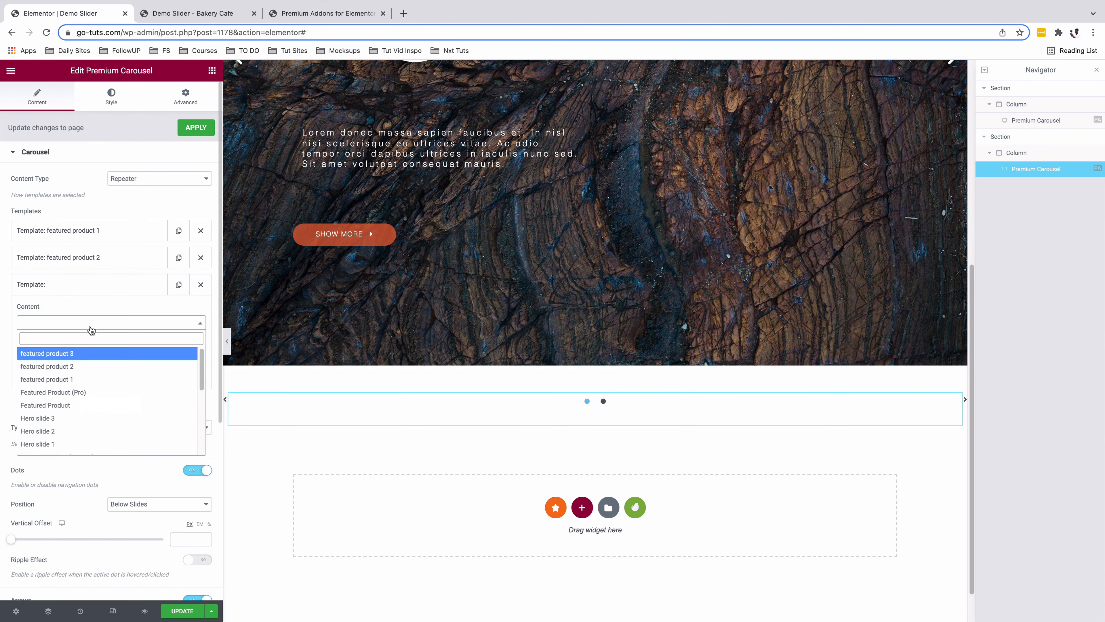
left_click(76, 354)
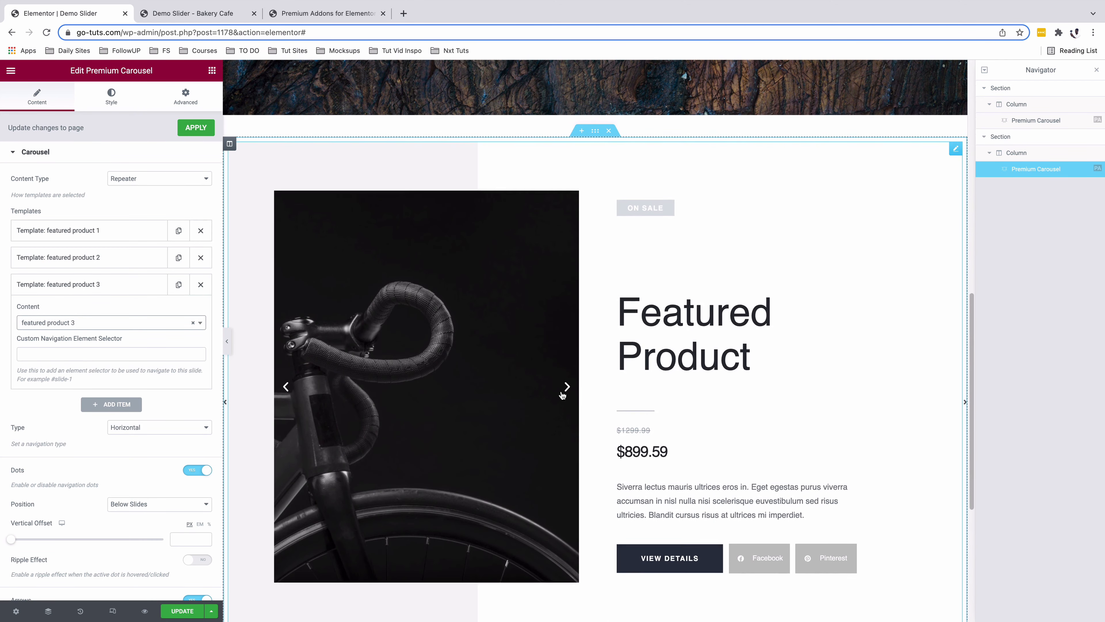
Step: Disable the product carousel's navigation arrows and set its dots position to On Slides
scroll(126, 266, "down", 4)
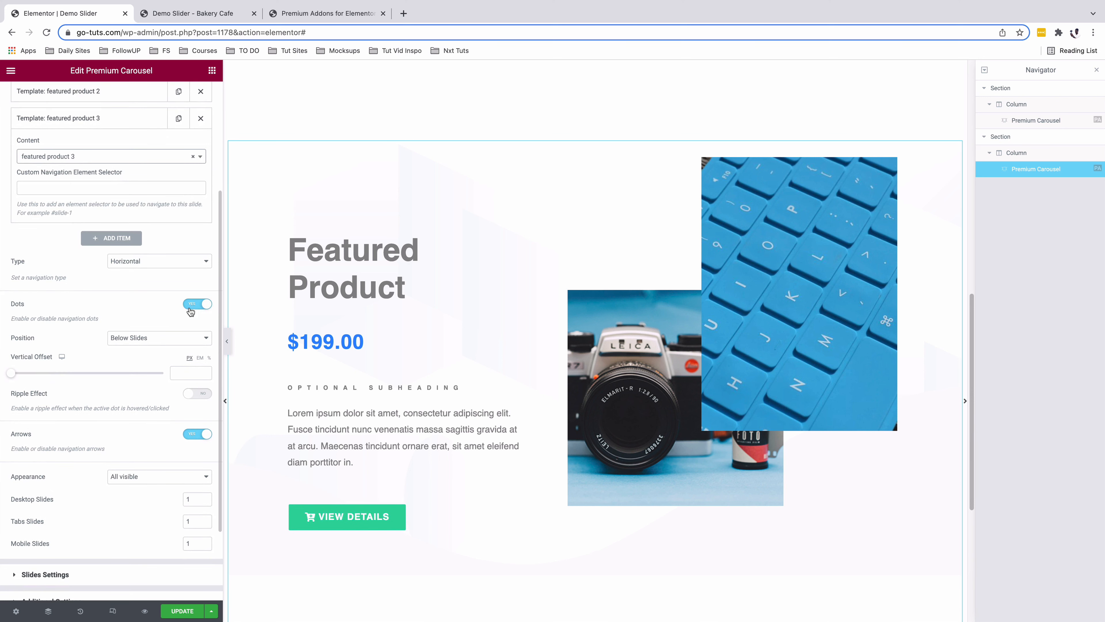
left_click(192, 434)
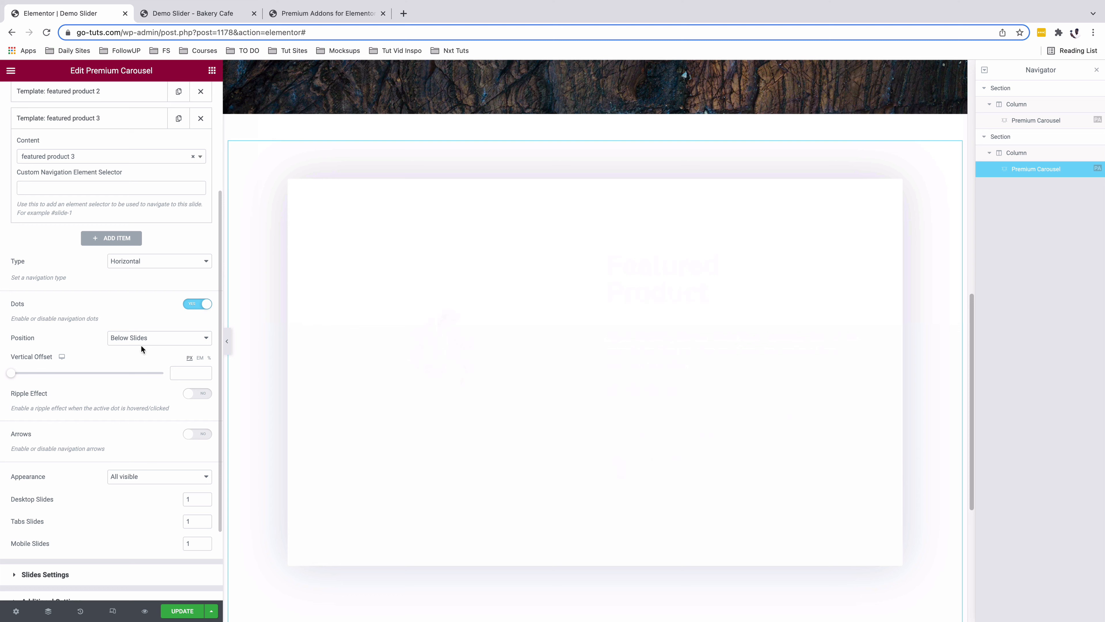
left_click(140, 341)
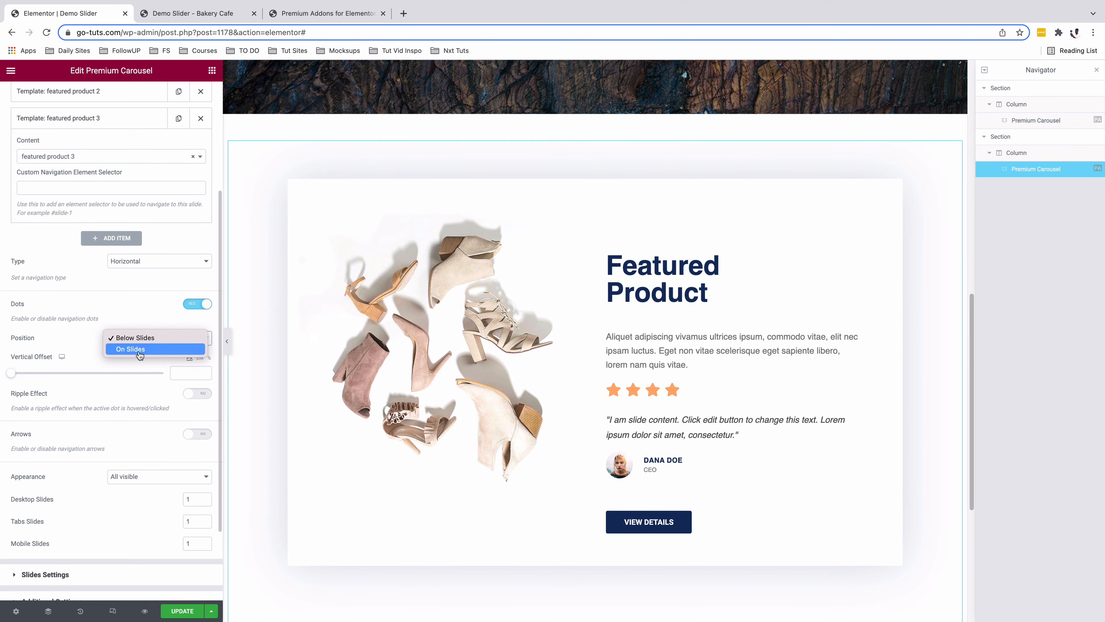
left_click(140, 350)
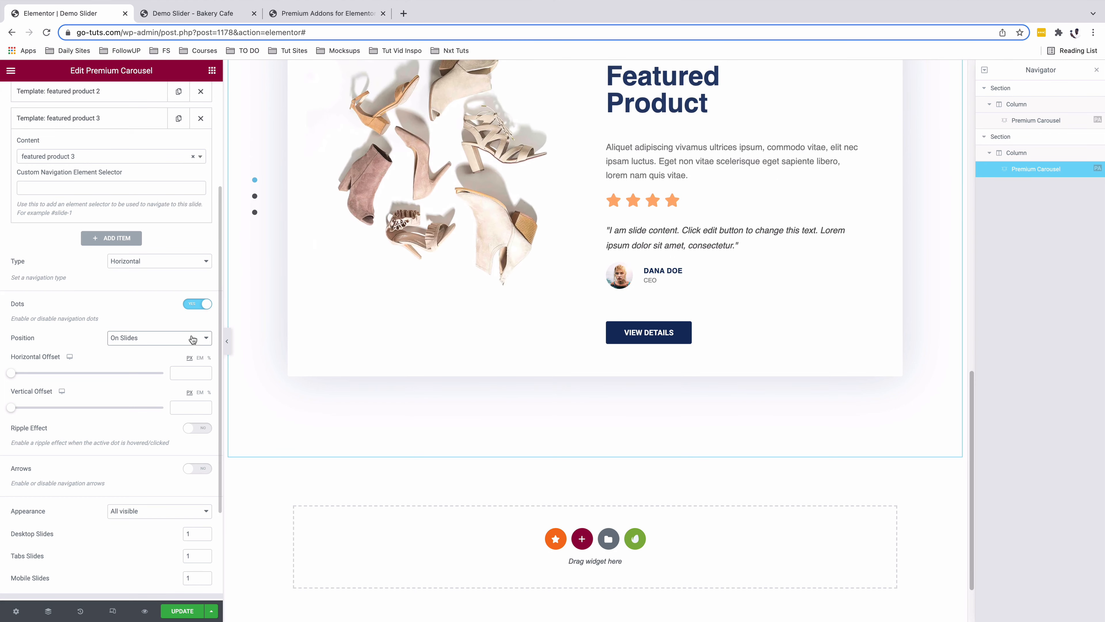
Step: Compare the Below Slides position for the navigation dots and return the setting to On Slides
left_click(190, 343)
key("Return")
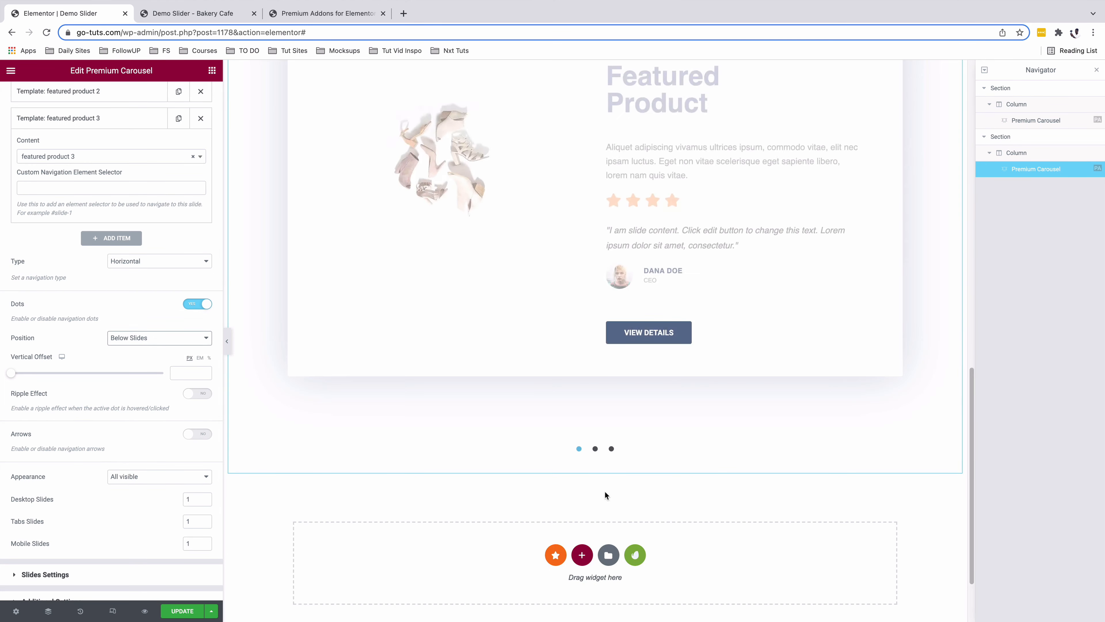
left_click(153, 340)
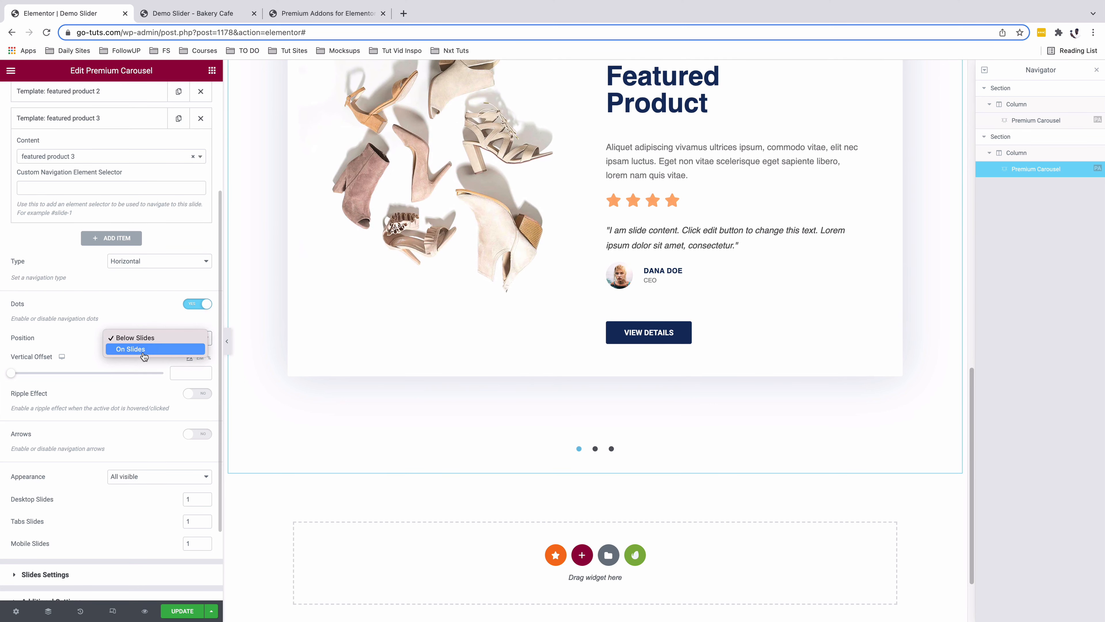
left_click(143, 351)
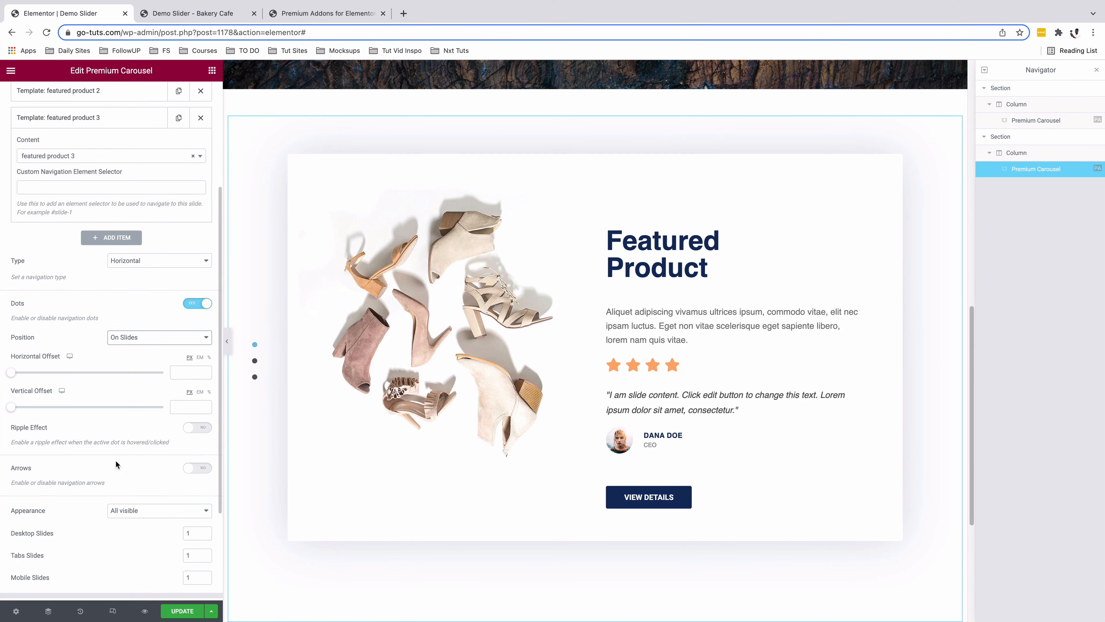
Step: Open the product carousel's navigation dots styling and select the filled circle icon
scroll(116, 464, "up", 10)
left_click(111, 103)
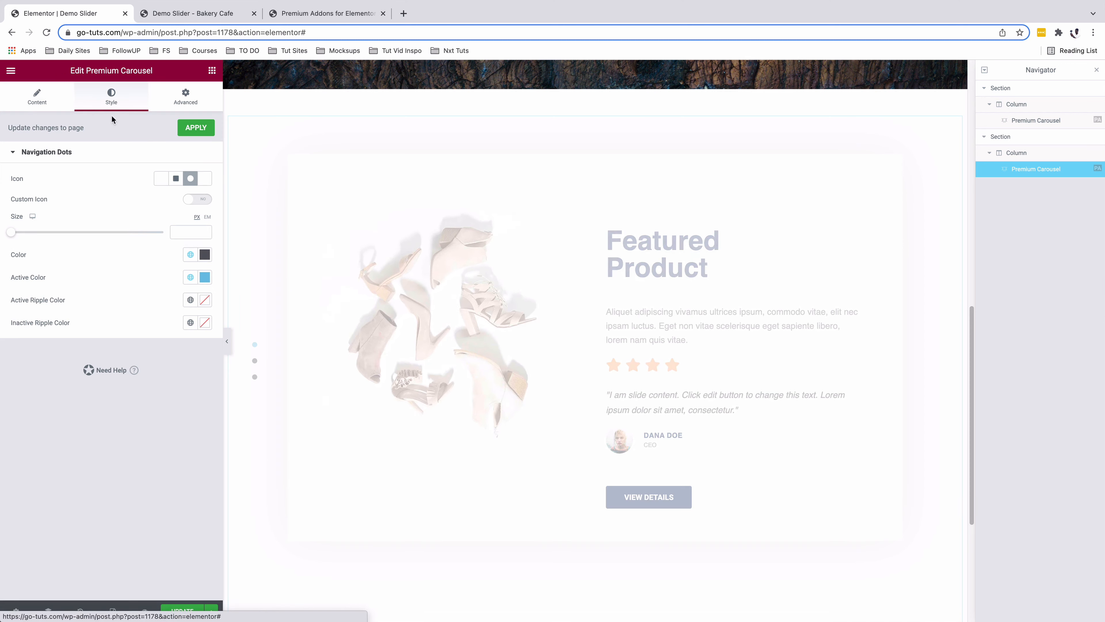
left_click(190, 179)
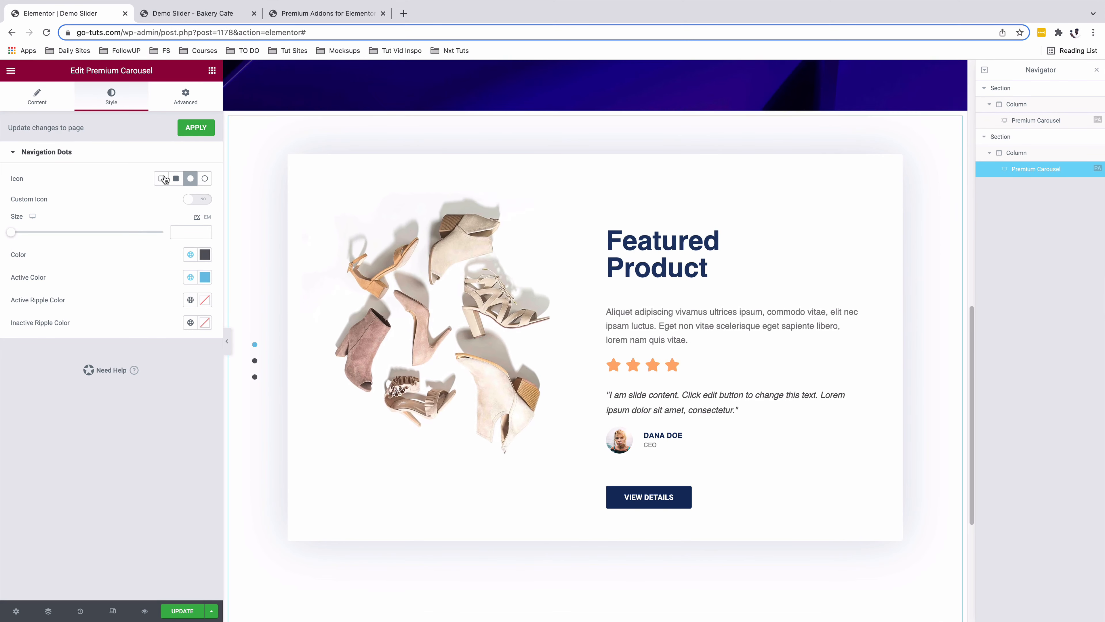
Step: Try a custom icon for the navigation dots, look through the icon library, and turn the custom icon off again
left_click(202, 200)
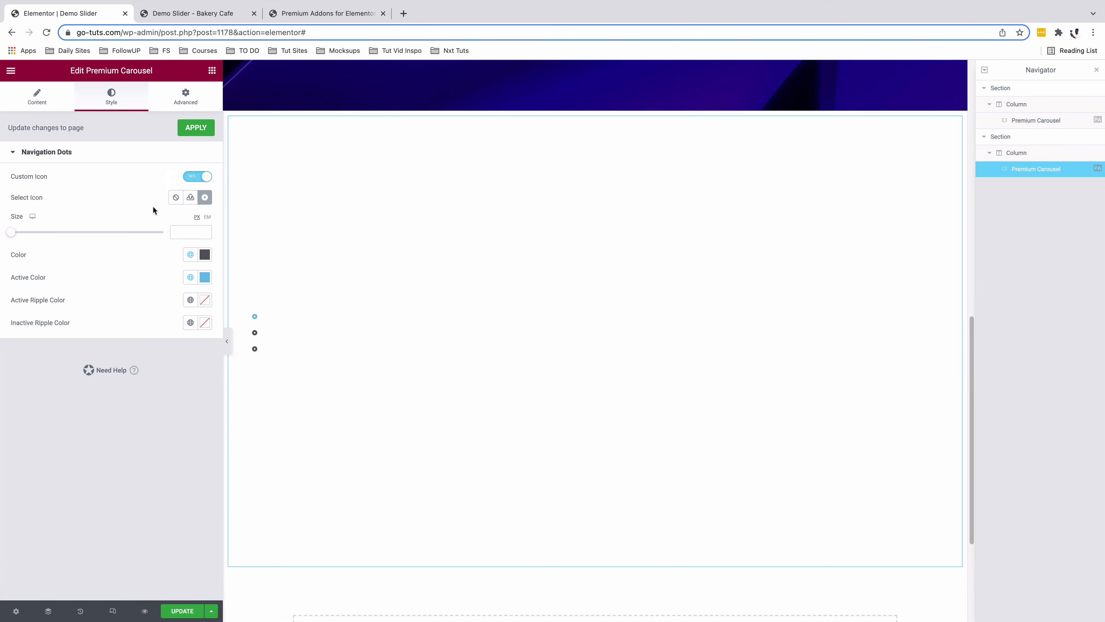
left_click(206, 199)
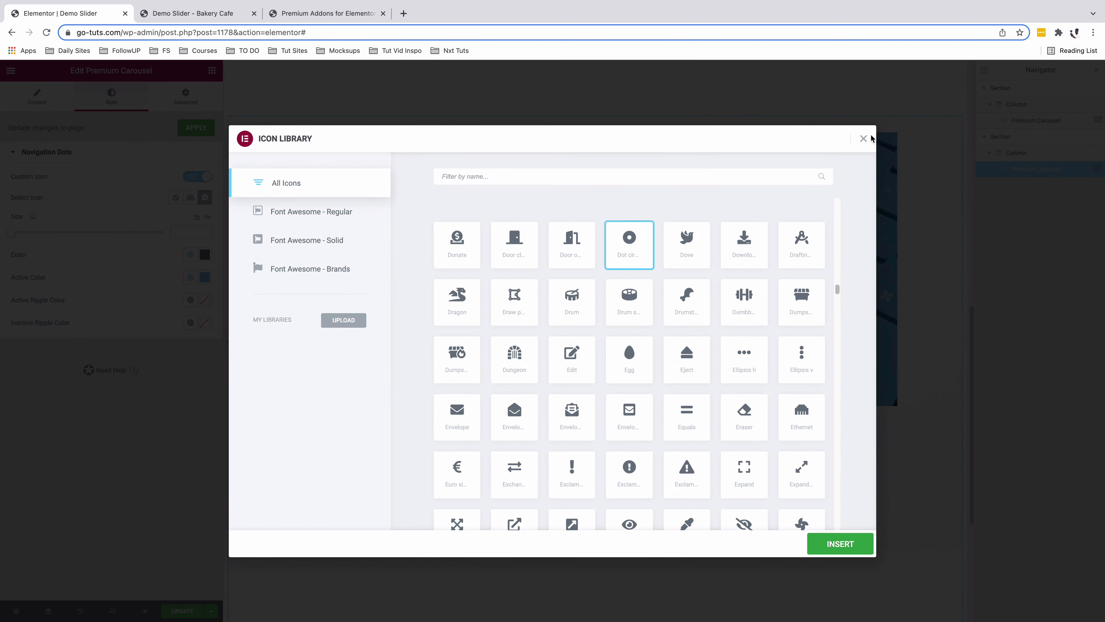
left_click(863, 139)
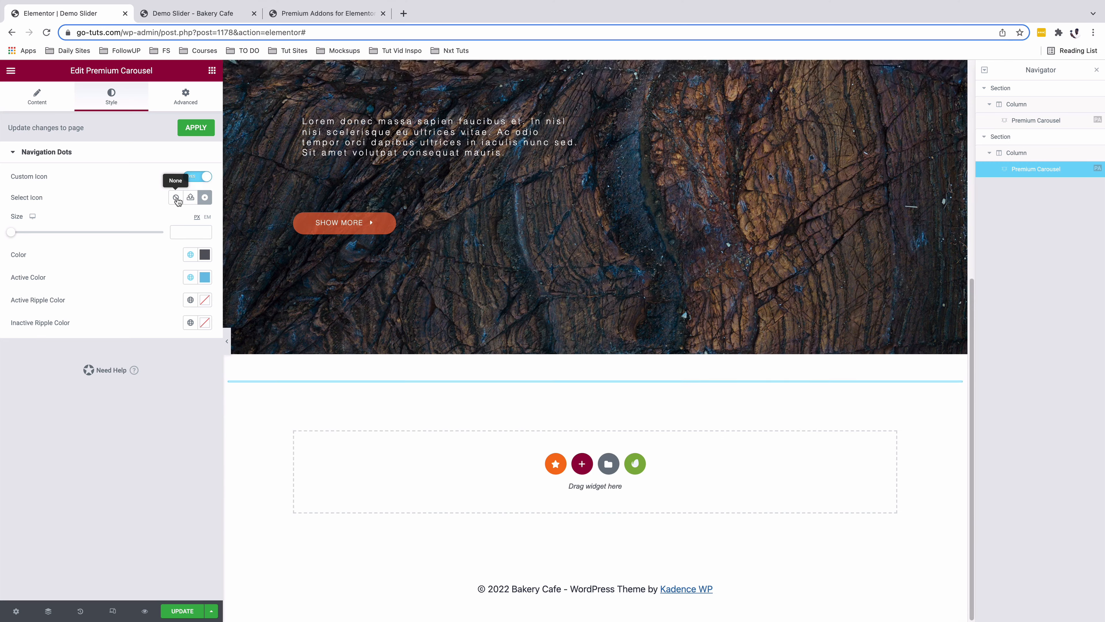
left_click(176, 198)
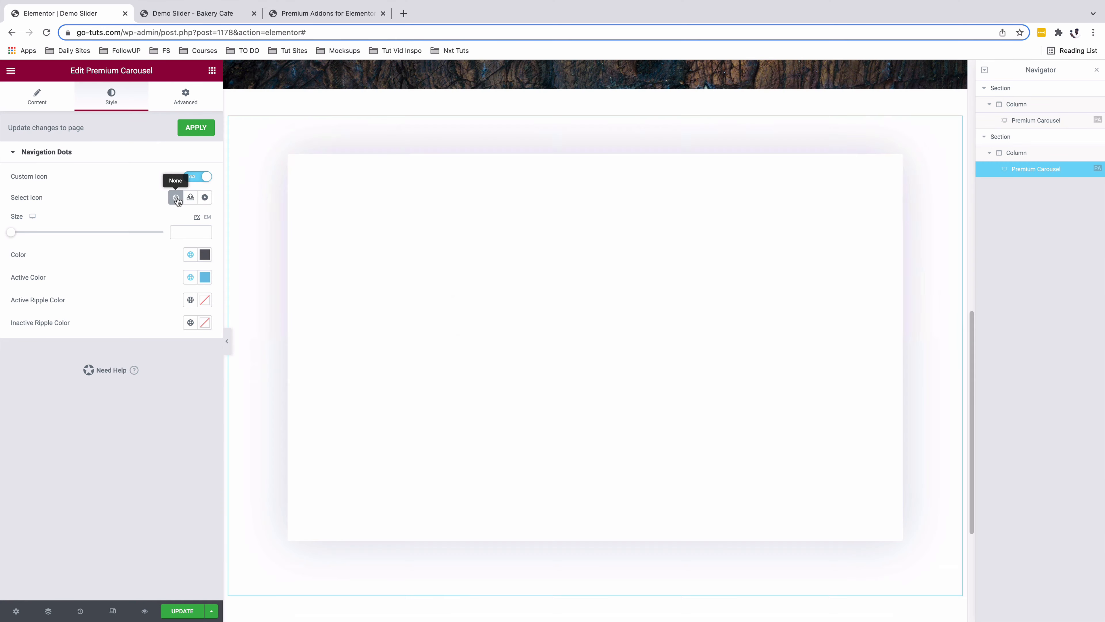
left_click(196, 176)
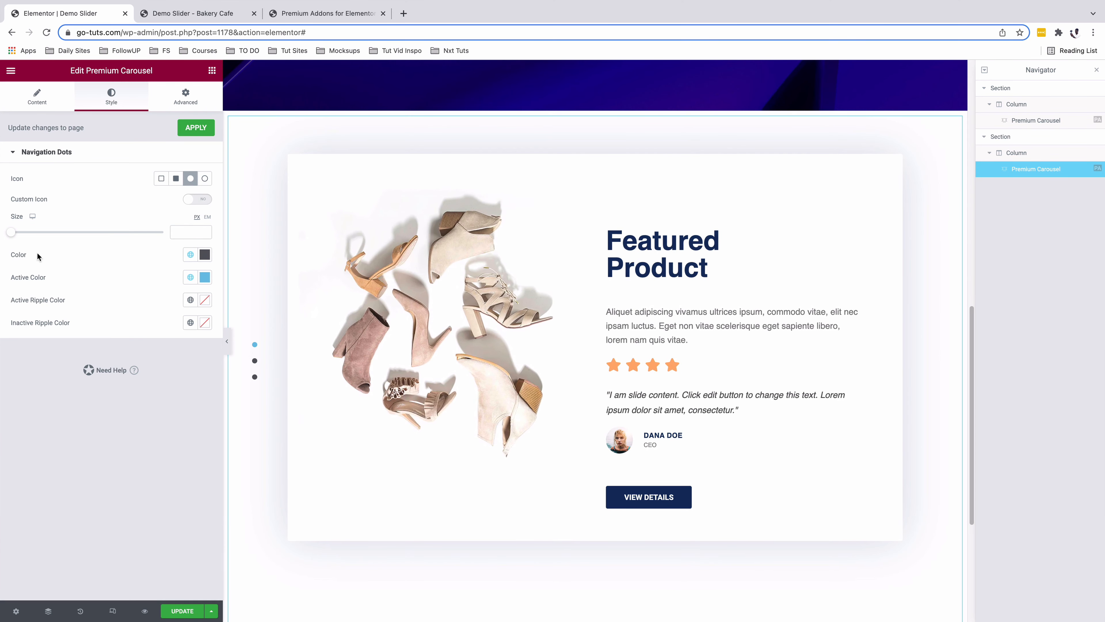
Step: Set the color of the navigation dots to purple #B800FF
left_click(204, 255)
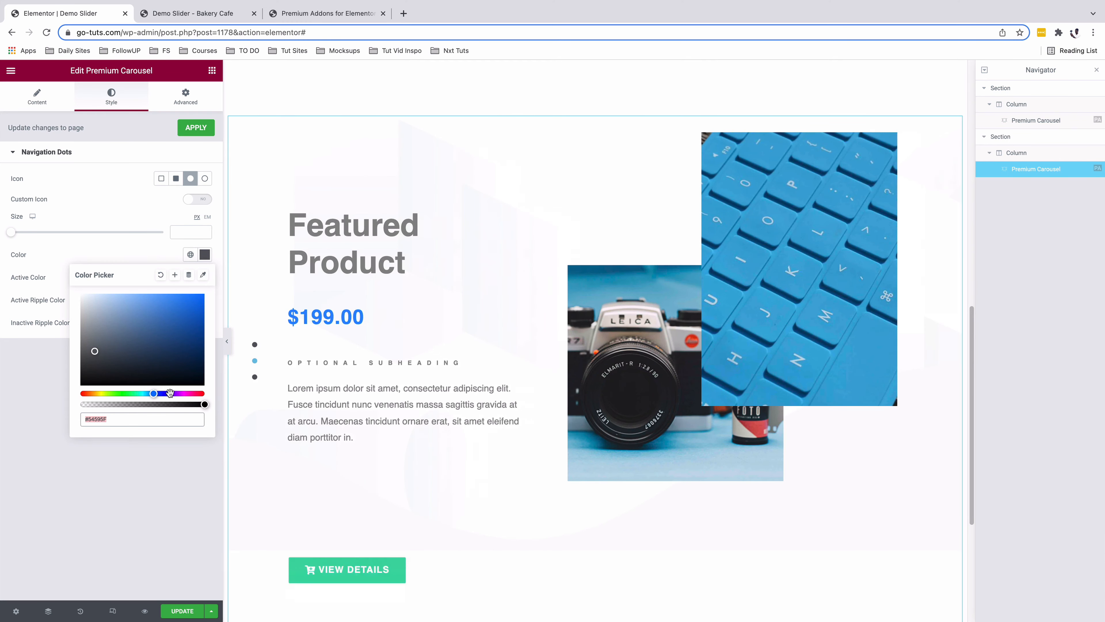
left_click_drag(170, 393, 178, 394)
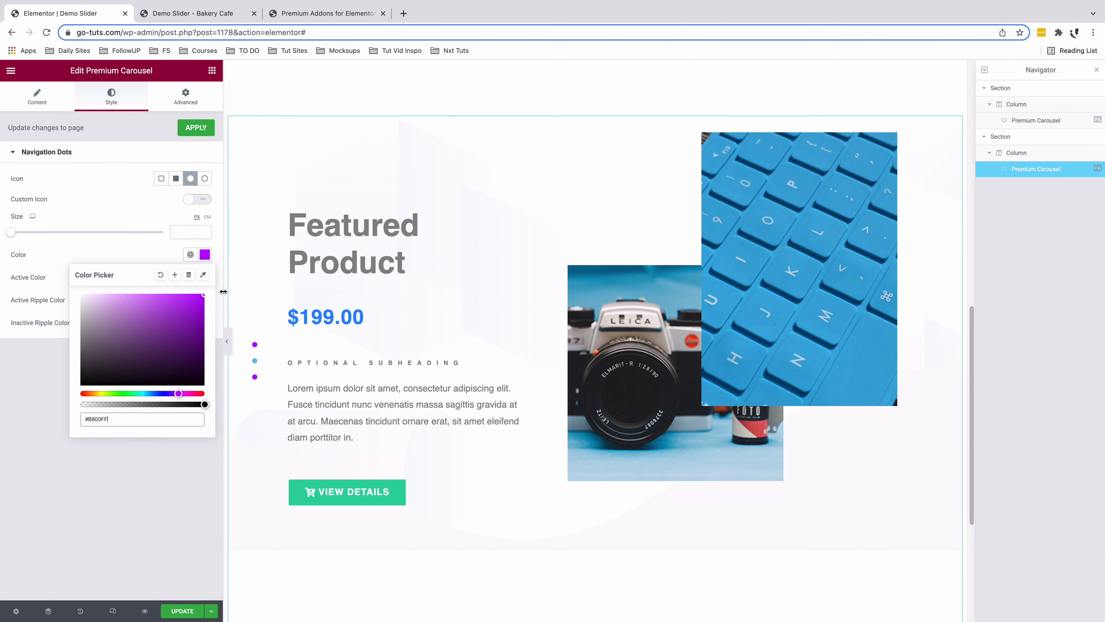
Step: Switch to the live Demo Slider page and test the featured-product slider by moving between its slides with the navigation dots
left_click(153, 252)
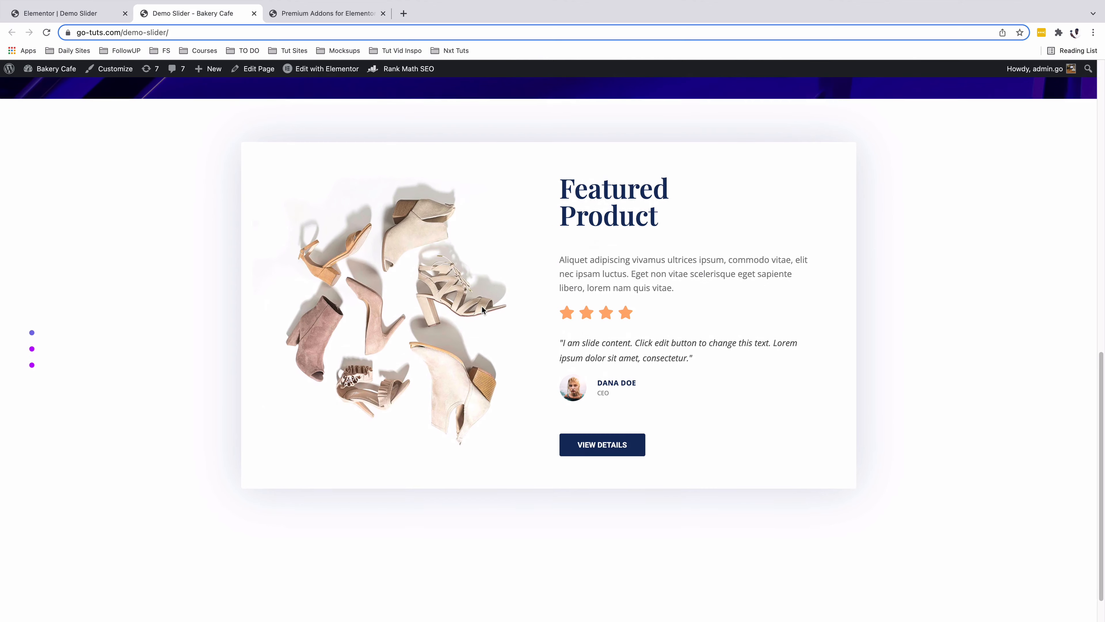
scroll(482, 306, "down", 1)
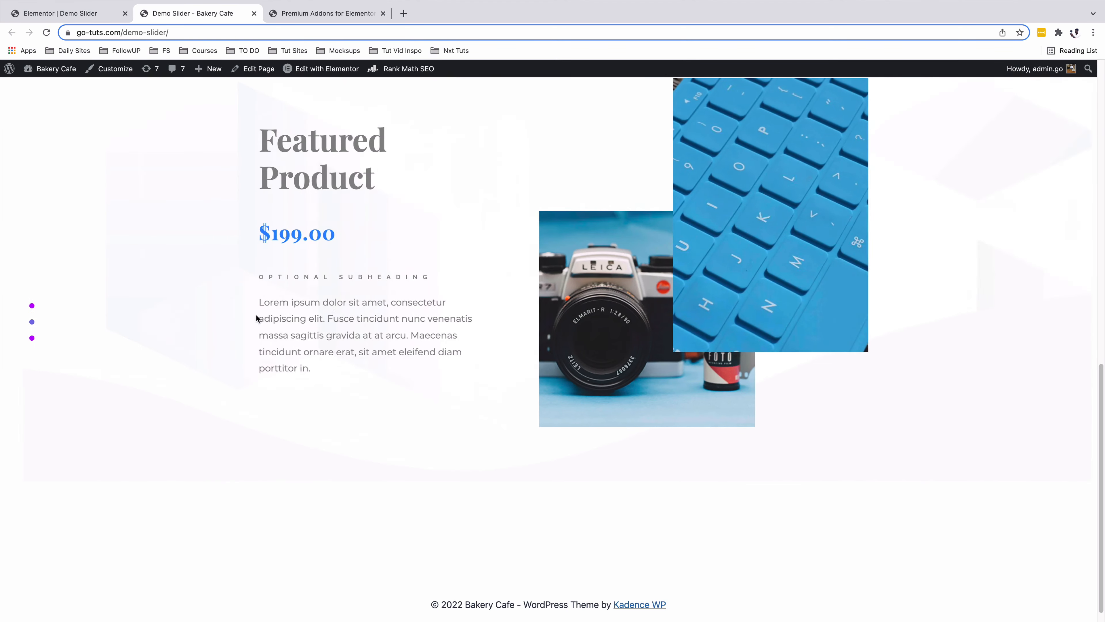
left_click(32, 338)
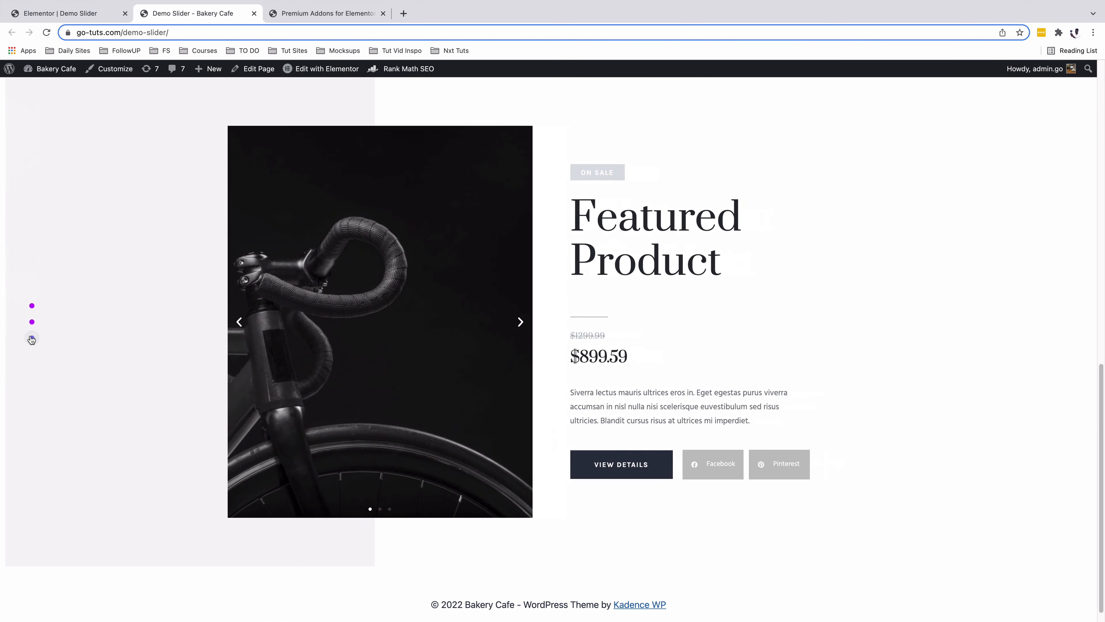
left_click(31, 323)
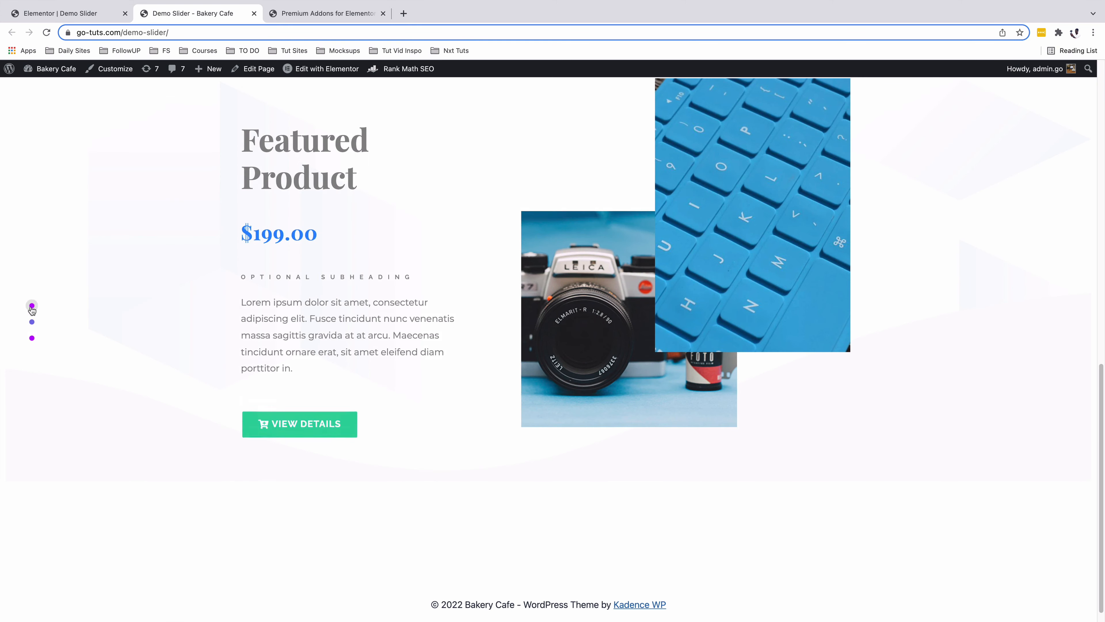
left_click(32, 325)
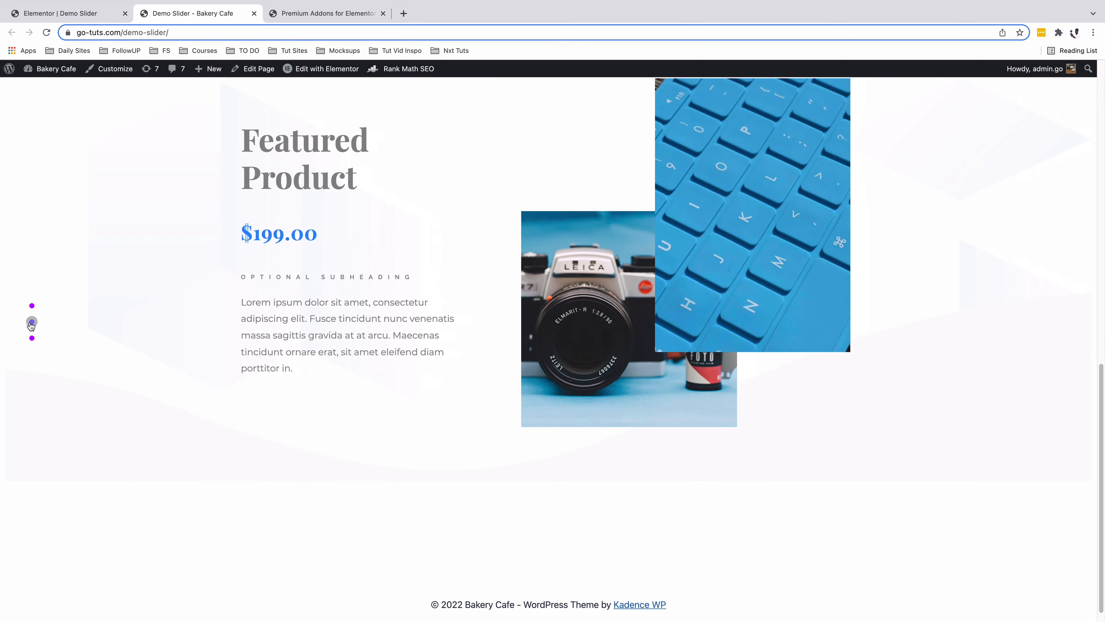
left_click(31, 338)
left_click(32, 322)
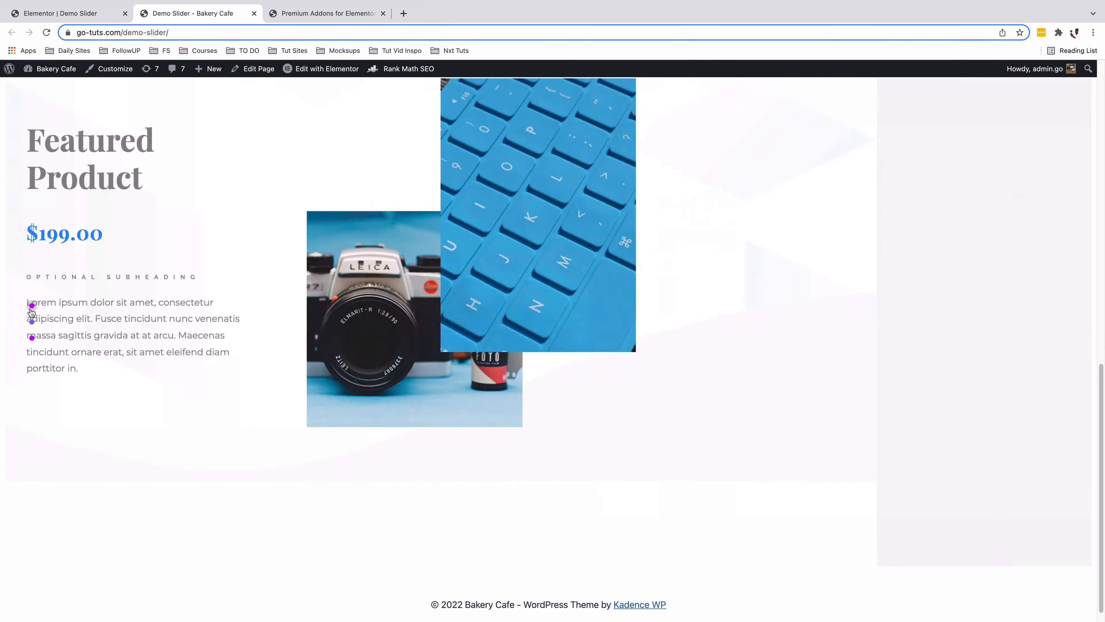
left_click(32, 306)
left_click(32, 323)
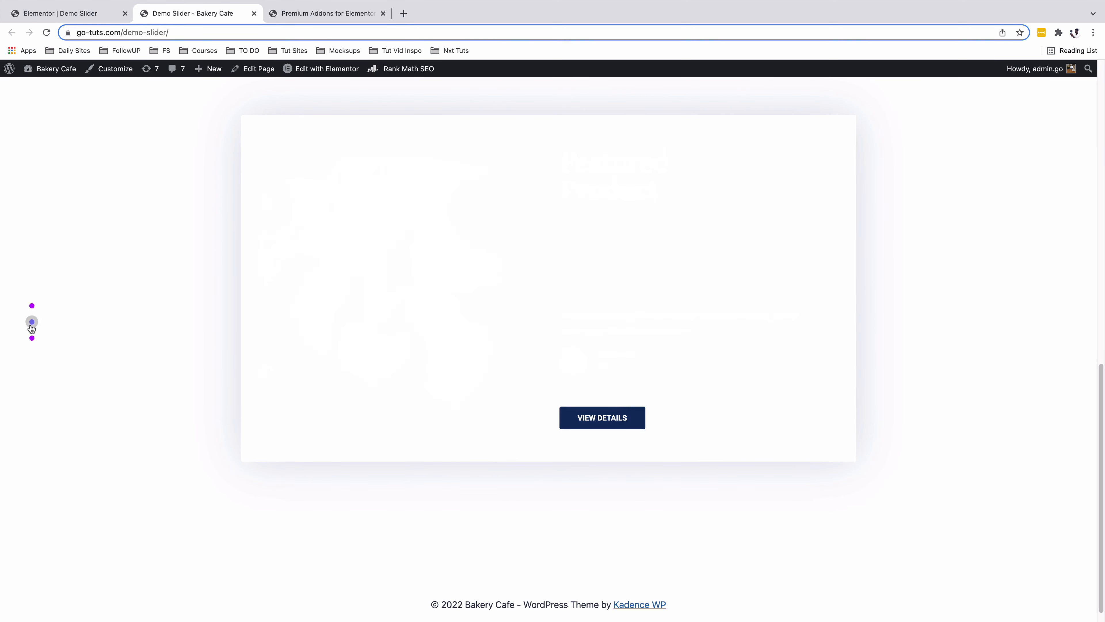
left_click(31, 339)
left_click(32, 322)
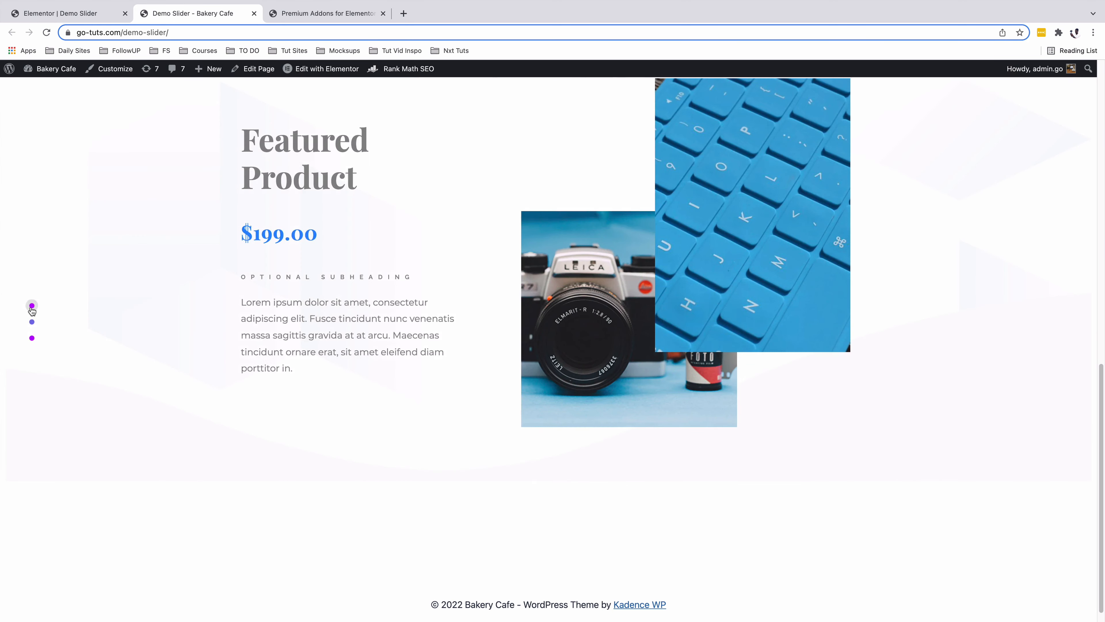
left_click(32, 306)
left_click(31, 322)
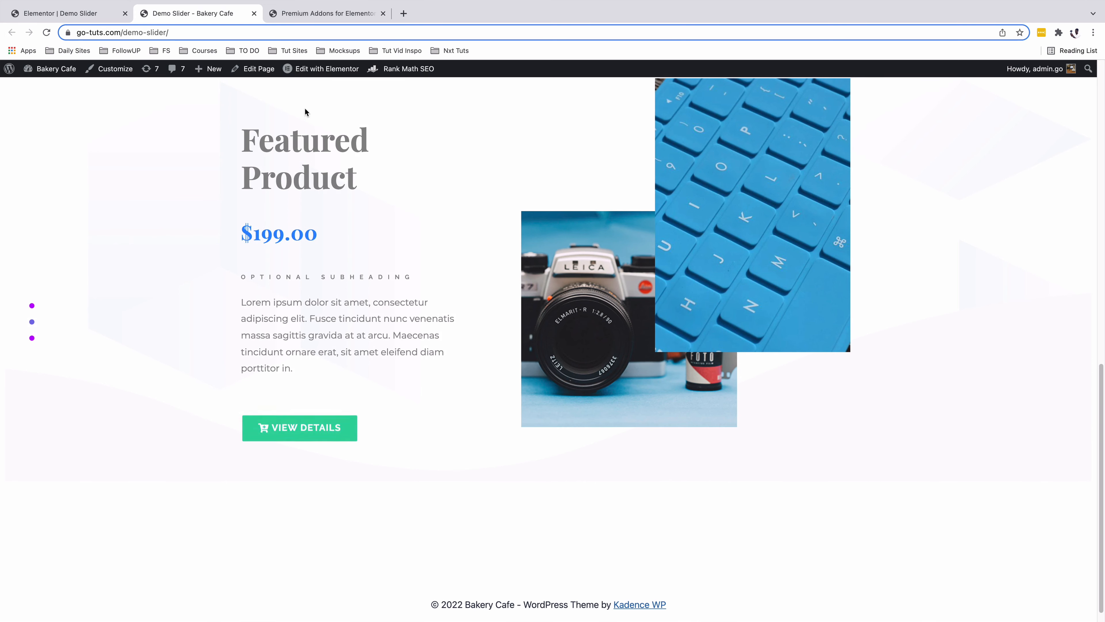
Step: Return to the Elementor editor, set the featured-product carousel's navigation type to Vertical, and update the page
left_click(96, 8)
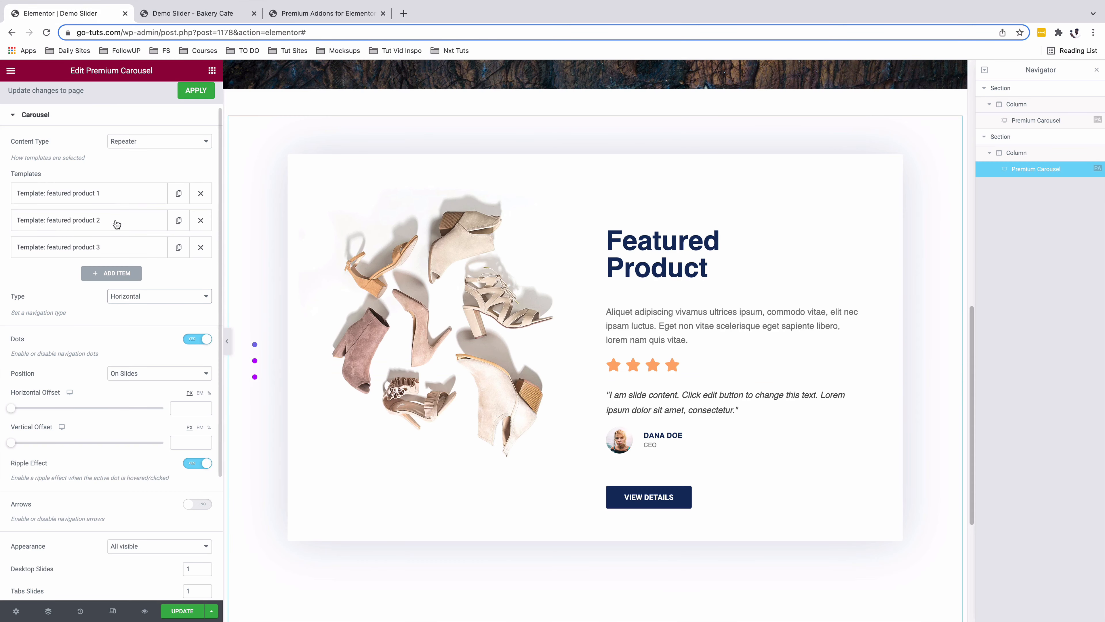
left_click(61, 156)
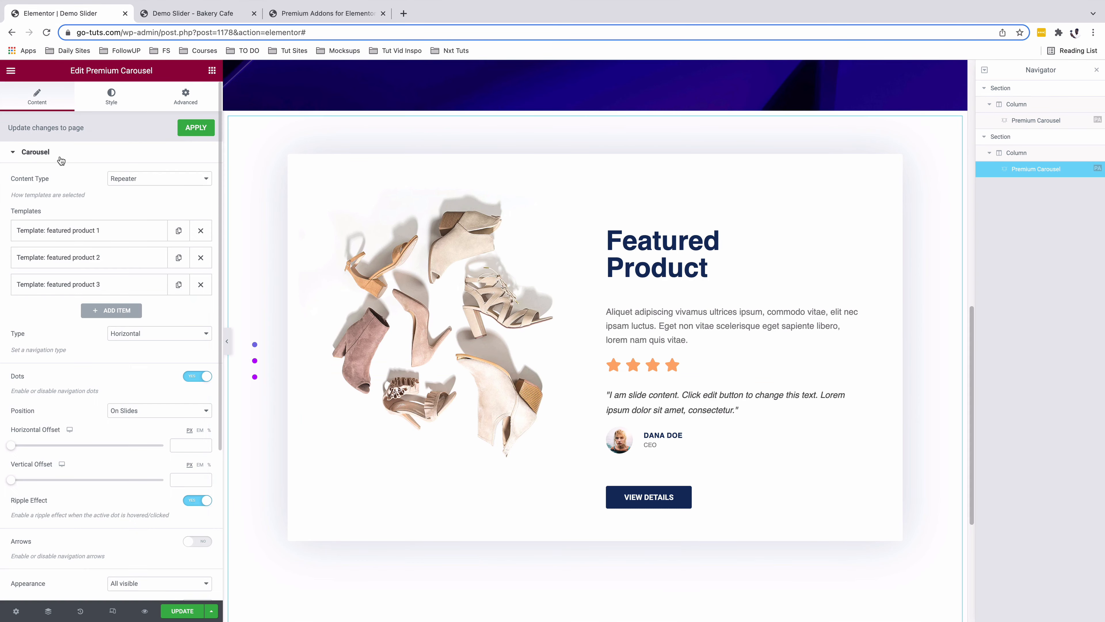
left_click(124, 337)
left_click(131, 345)
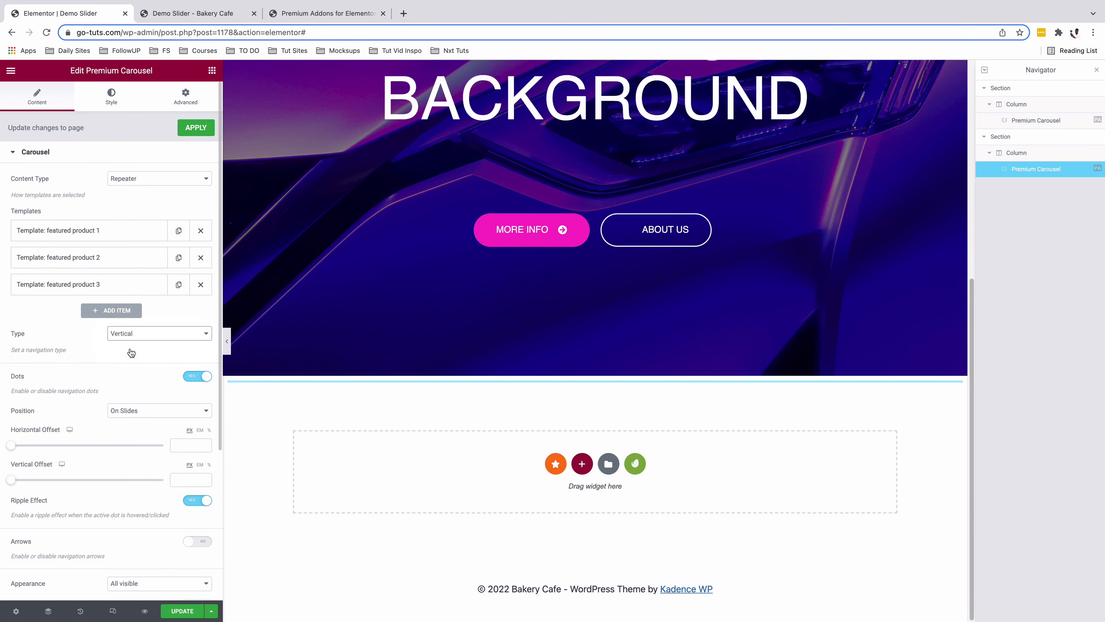
left_click(182, 611)
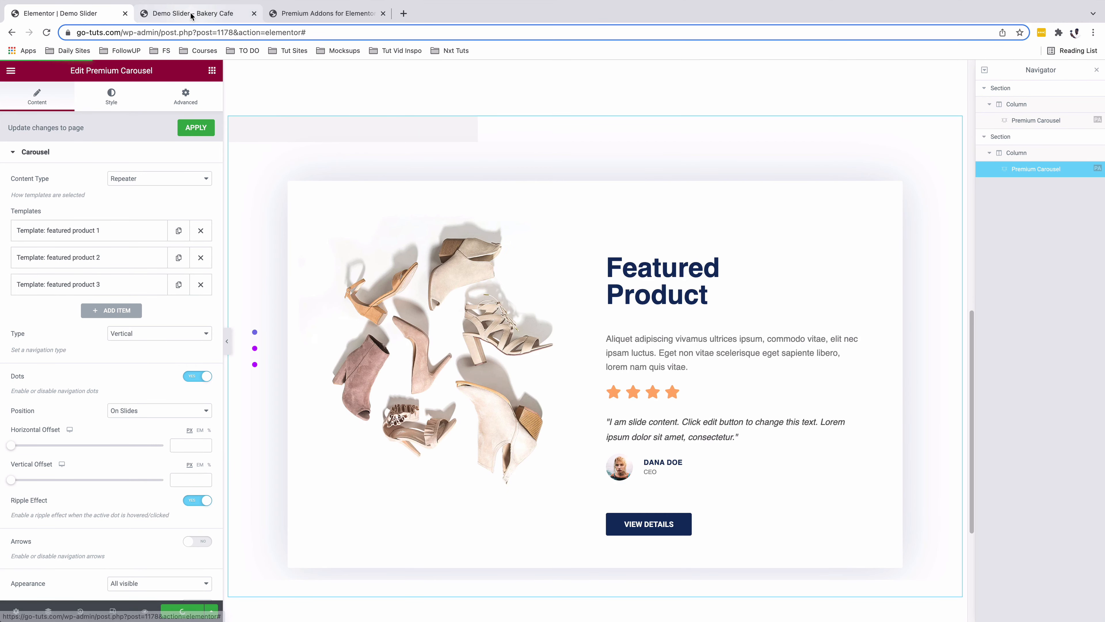
Step: Check the vertical slide transition of the featured-product slider on the live Demo Slider page using its navigation dots
left_click(192, 14)
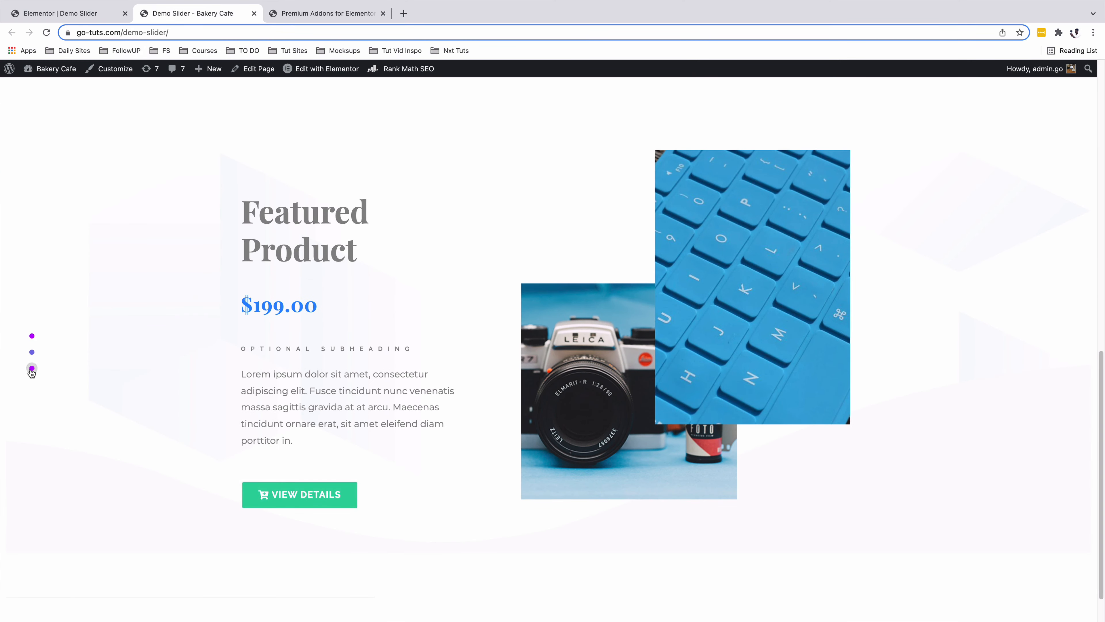
left_click(31, 369)
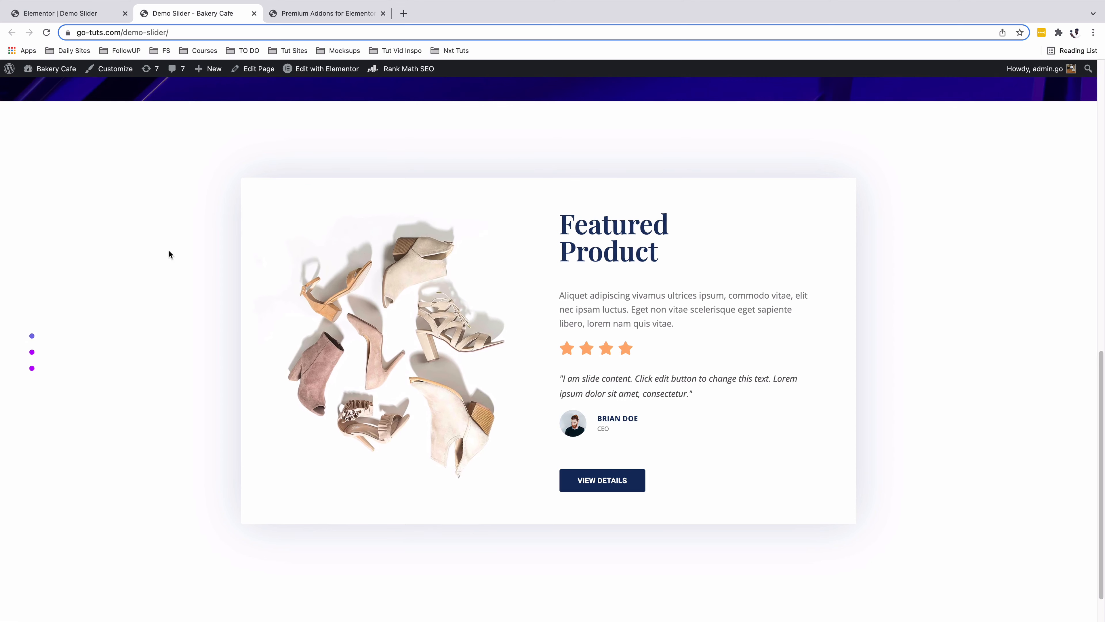